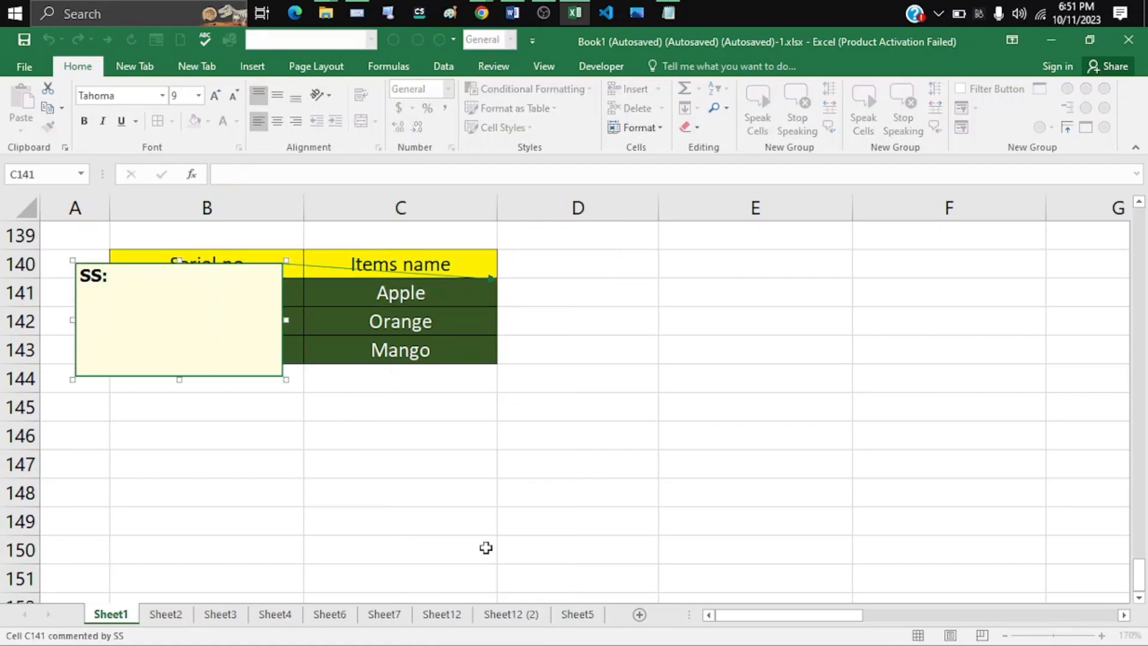
# Step: Move the Apple cell's comment box to column D beside the table and clear all its text
pyautogui.moveTo(283, 379); pyautogui.dragTo(723, 398)
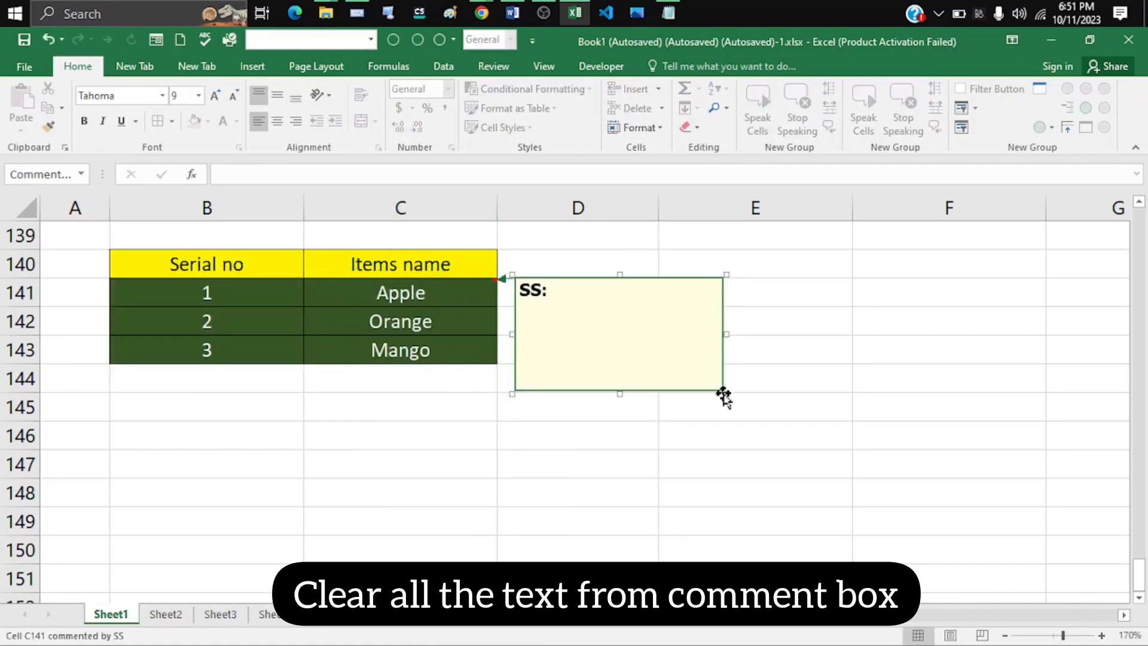
pyautogui.click(567, 295)
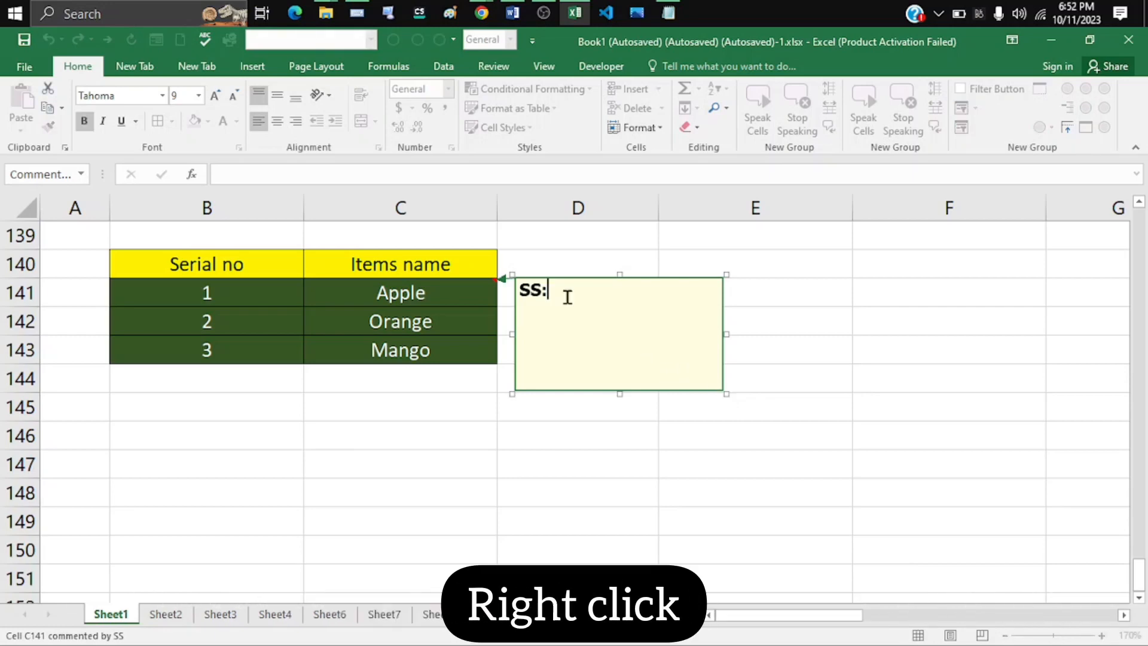
pyautogui.press('BackSpace')
pyautogui.press('BackSpace')
pyautogui.press('BackSpace')
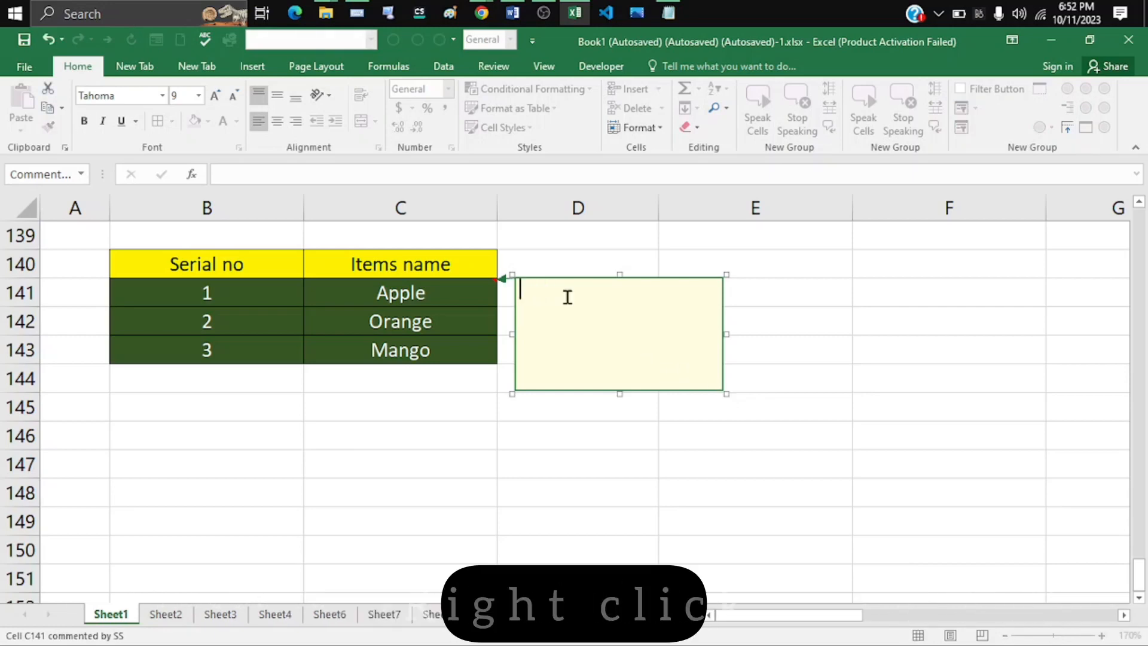
# Step: Fill the Apple comment's background with the picture file apple.jpeg, with its picture aspect ratio locked
pyautogui.rightClick(619, 393)
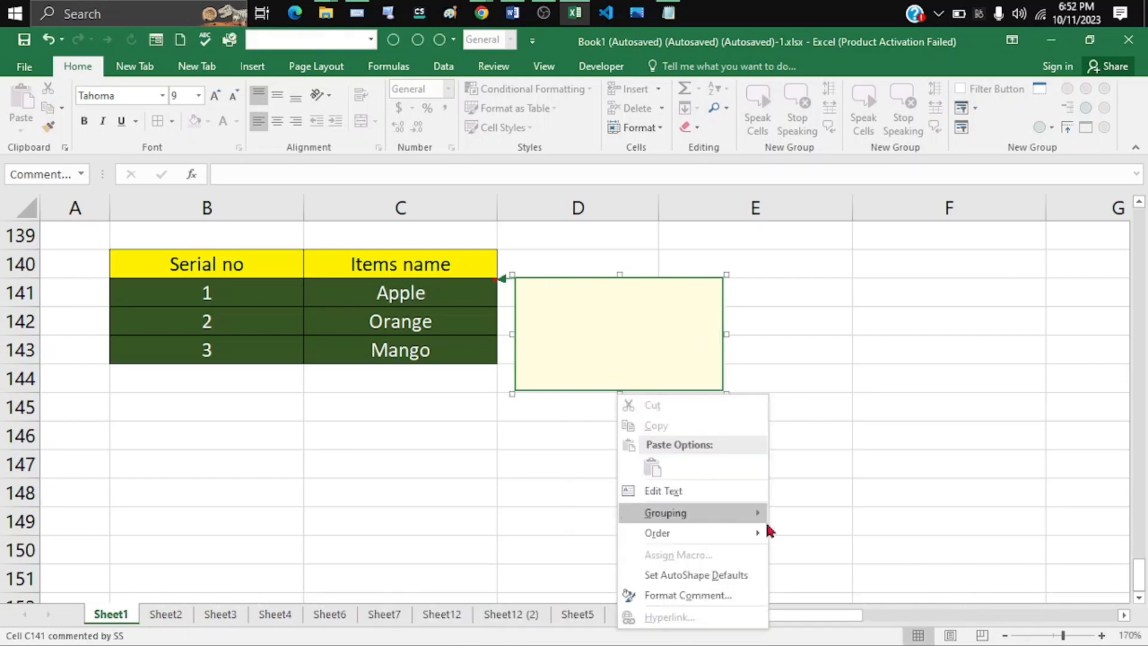
pyautogui.click(748, 575)
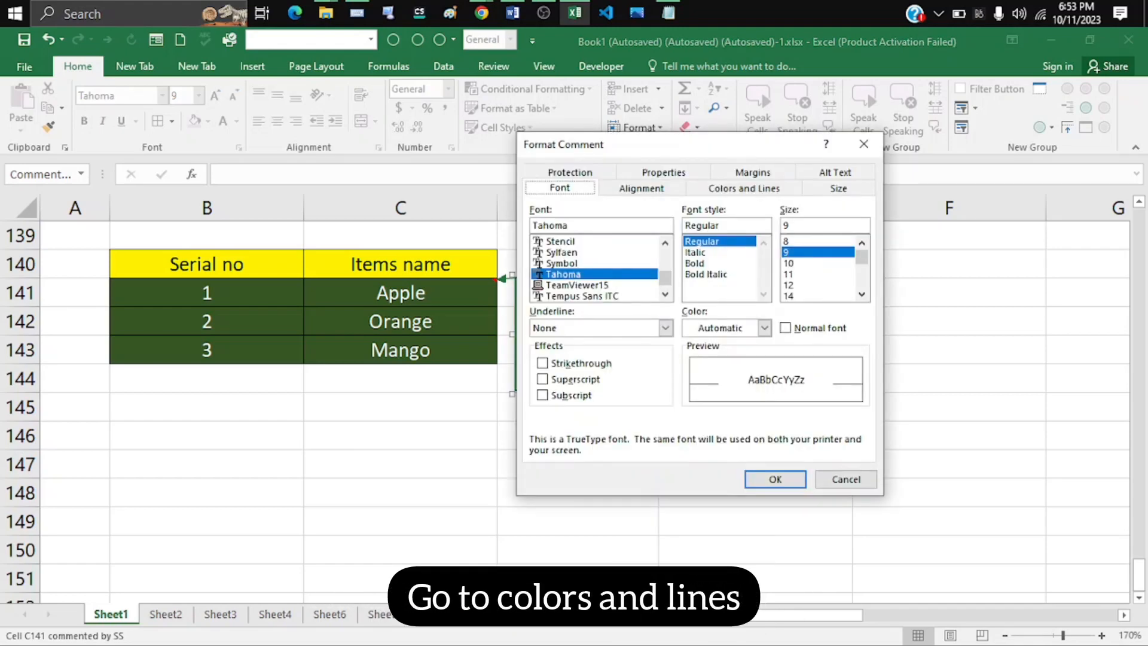
pyautogui.click(738, 189)
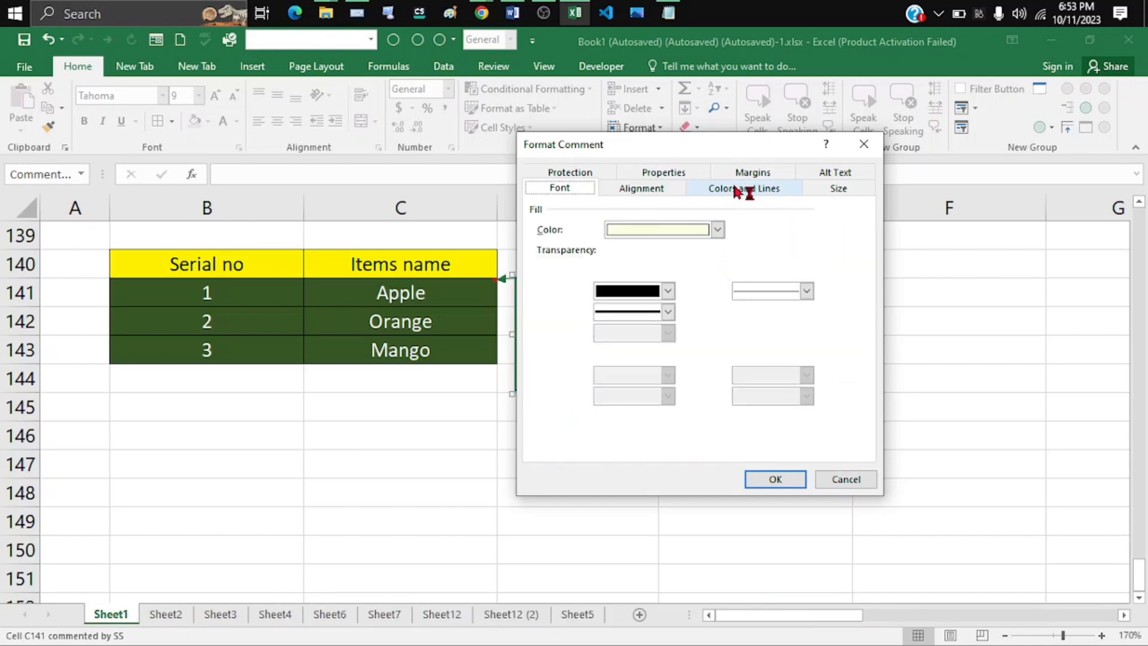
pyautogui.click(718, 231)
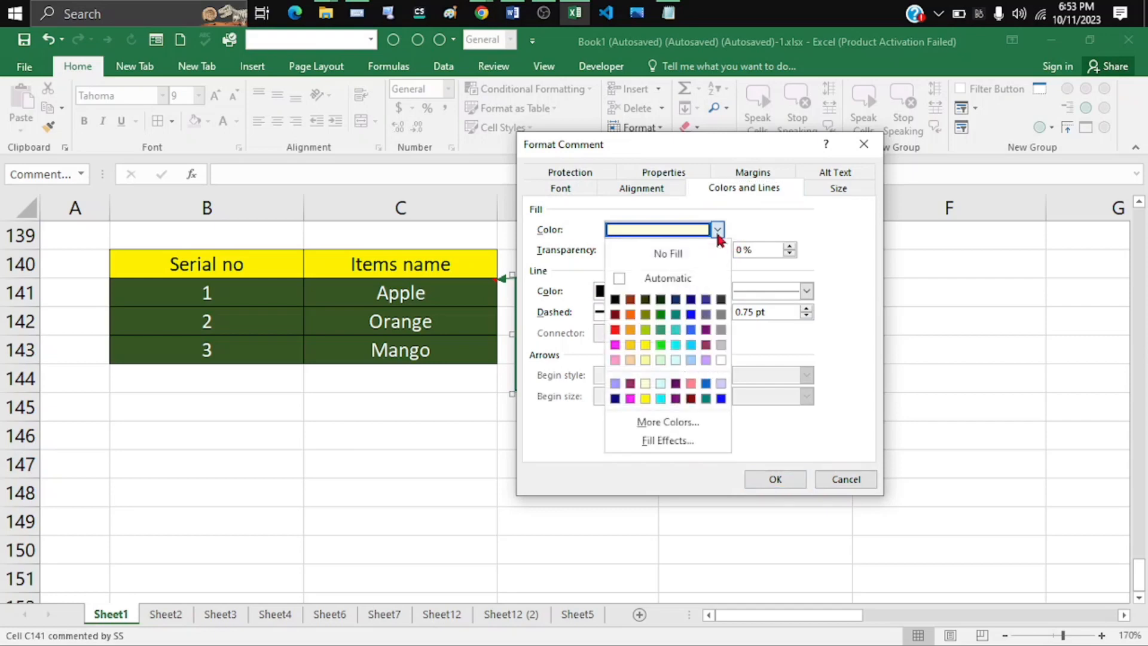
pyautogui.click(688, 443)
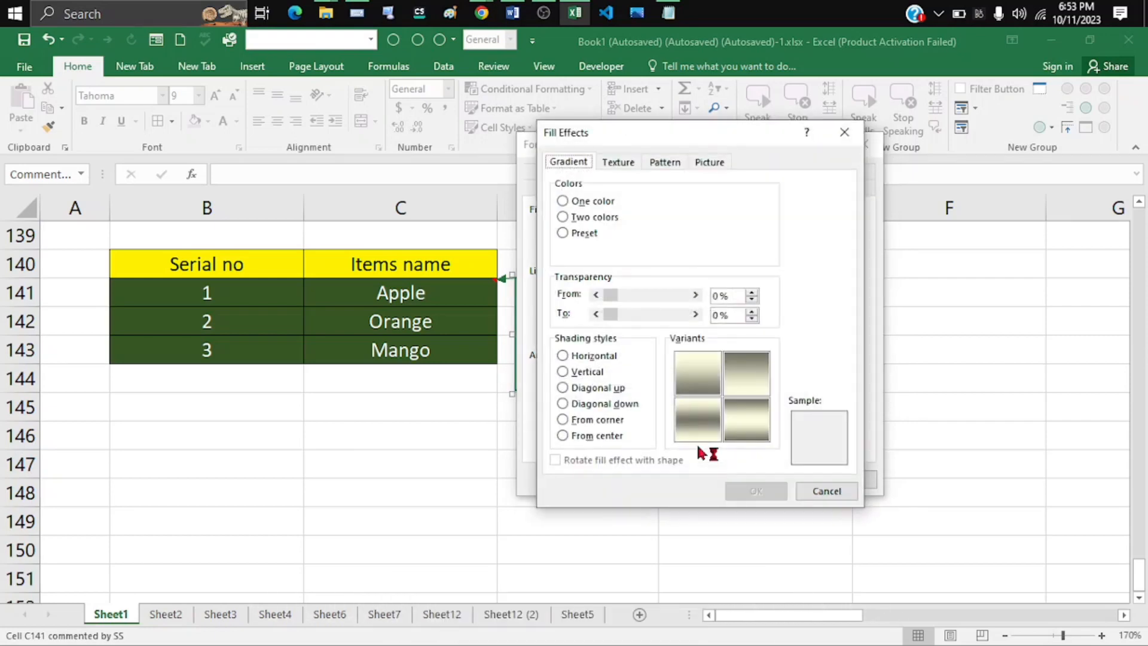
pyautogui.click(711, 161)
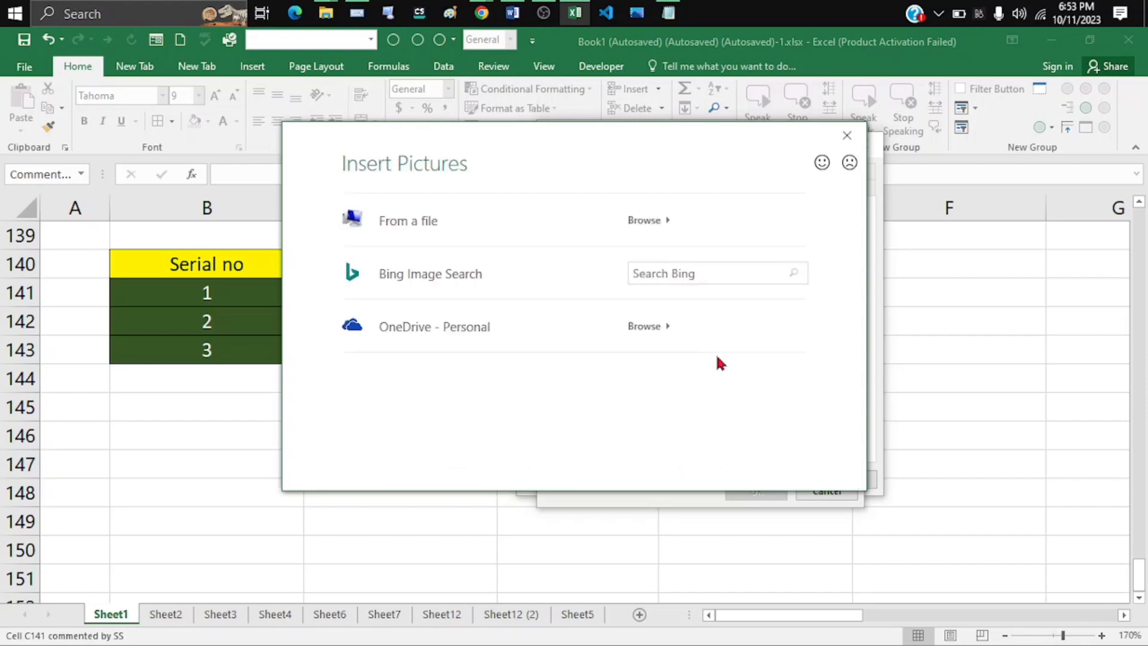
pyautogui.click(504, 235)
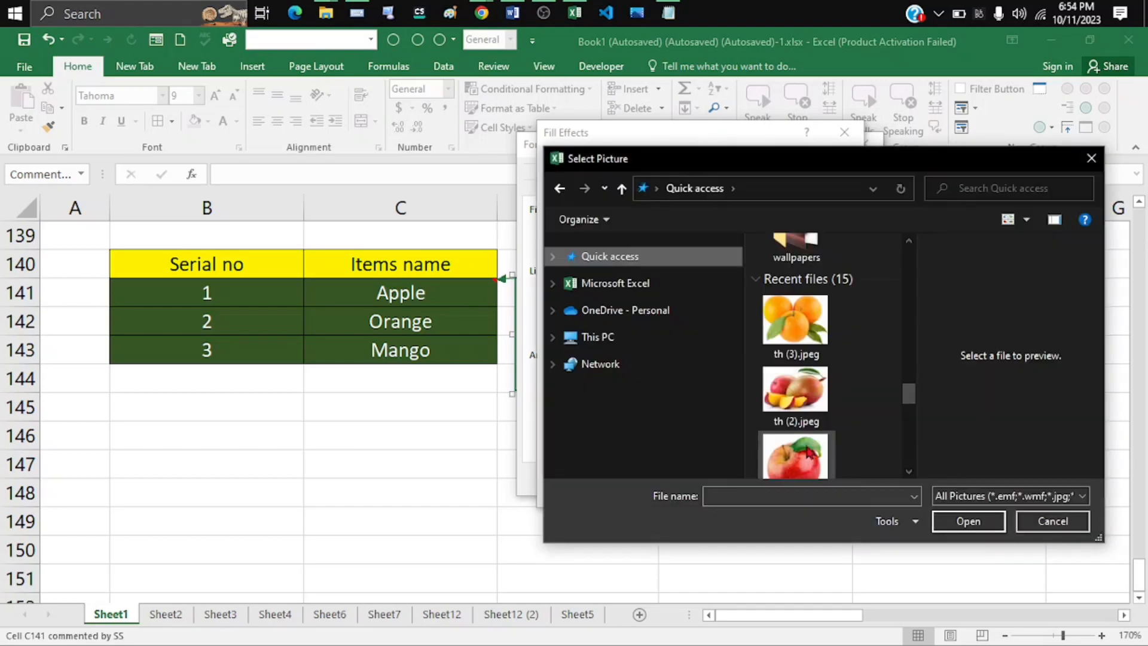
pyautogui.click(807, 450)
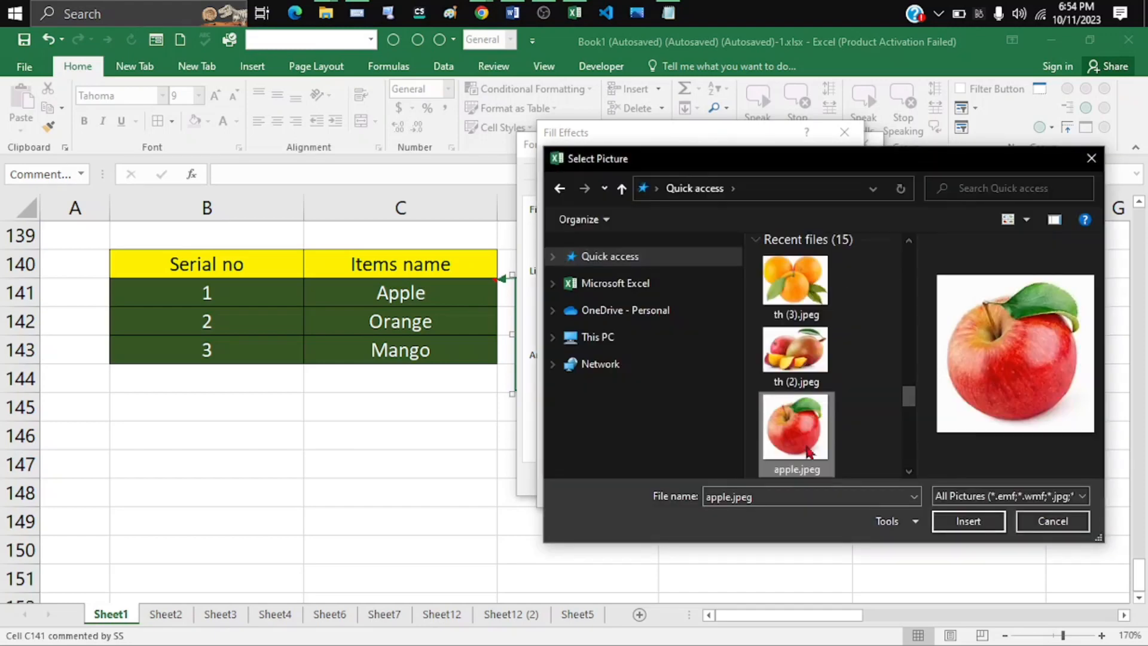
pyautogui.click(969, 521)
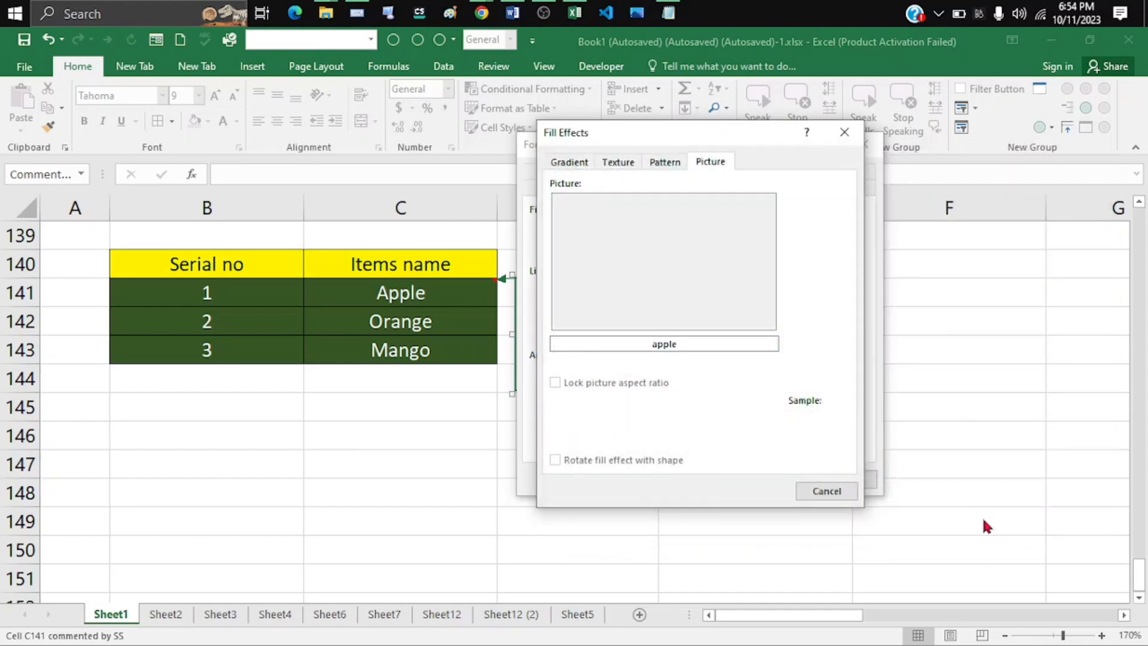
pyautogui.click(555, 384)
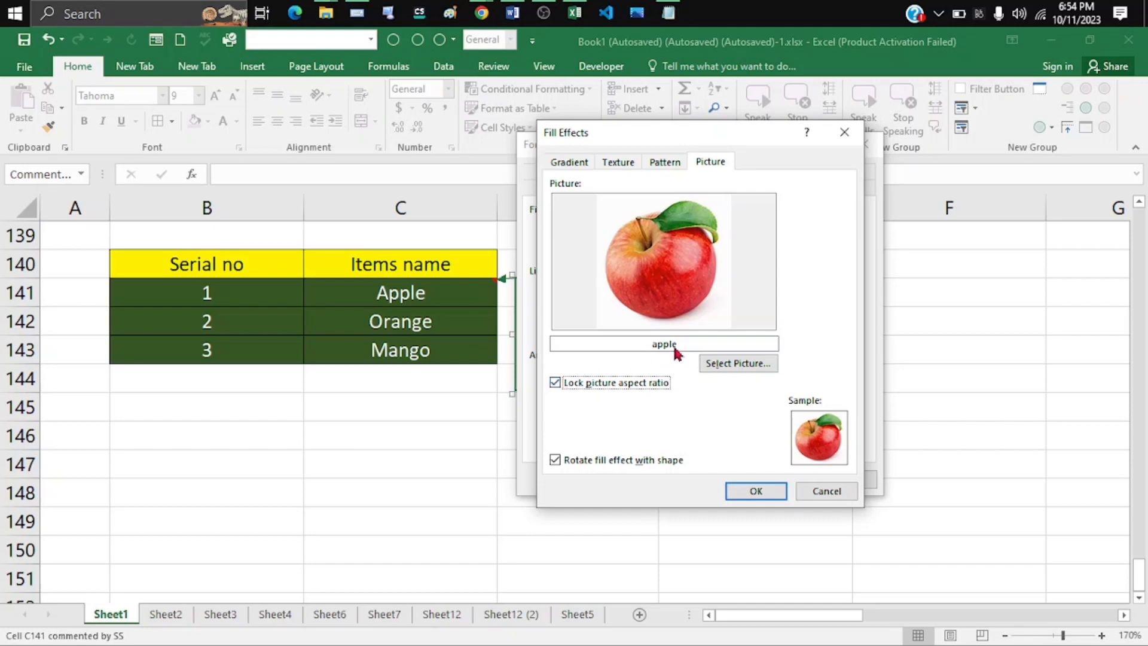
pyautogui.click(754, 491)
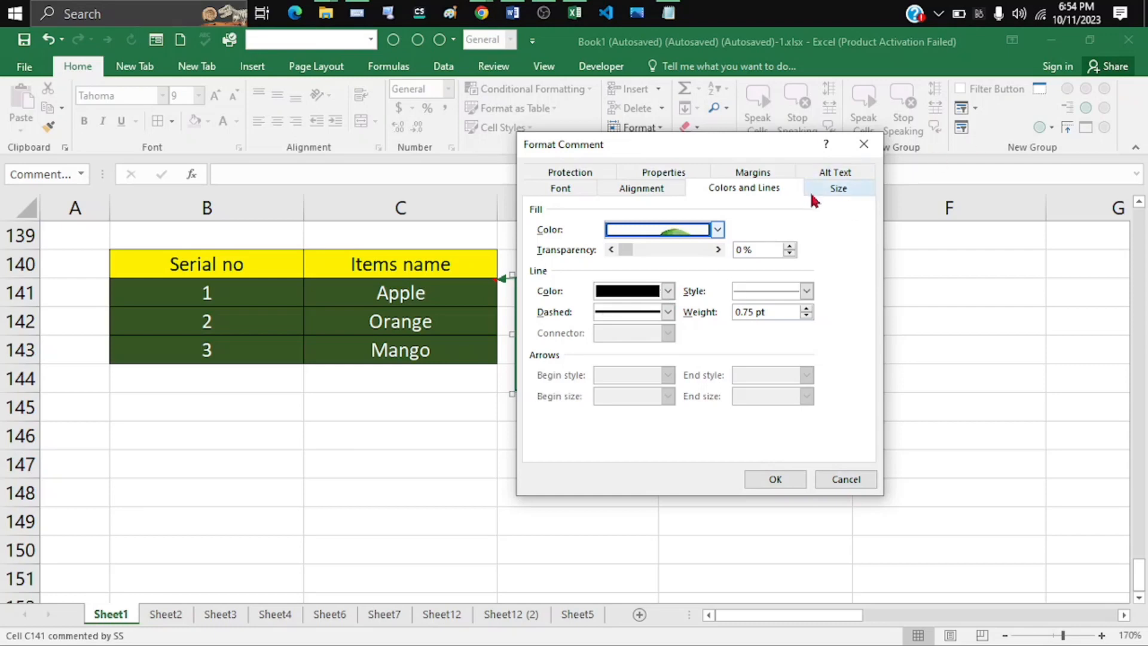
# Step: Set the Apple comment's width to 0.81" and apply the comment formatting
pyautogui.click(826, 190)
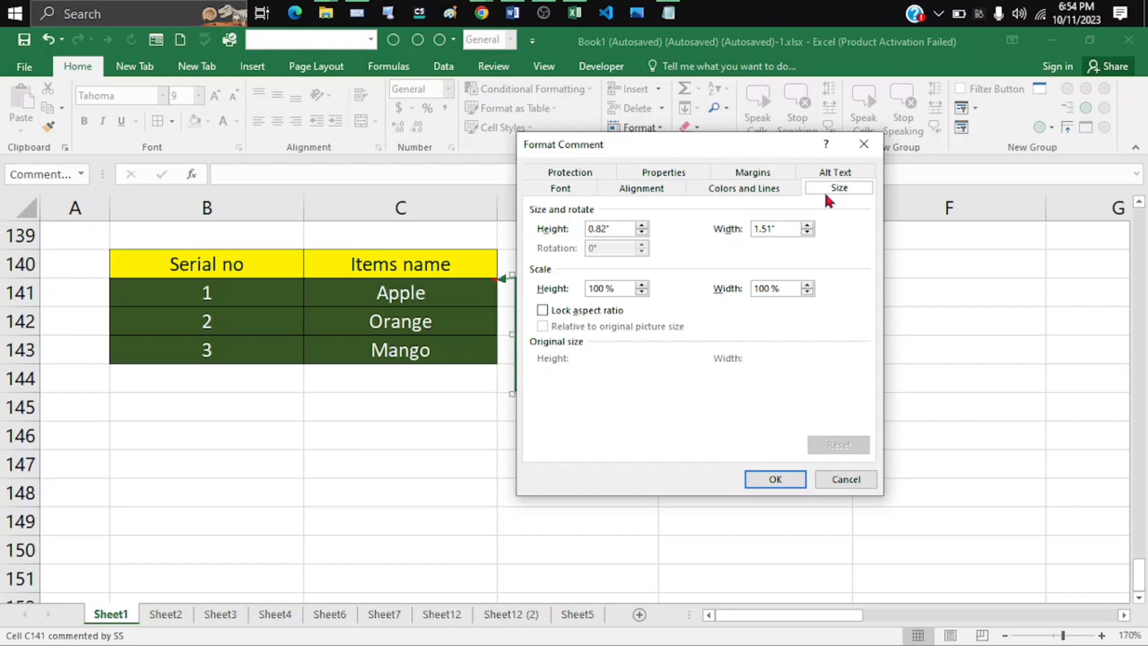
pyautogui.click(808, 226)
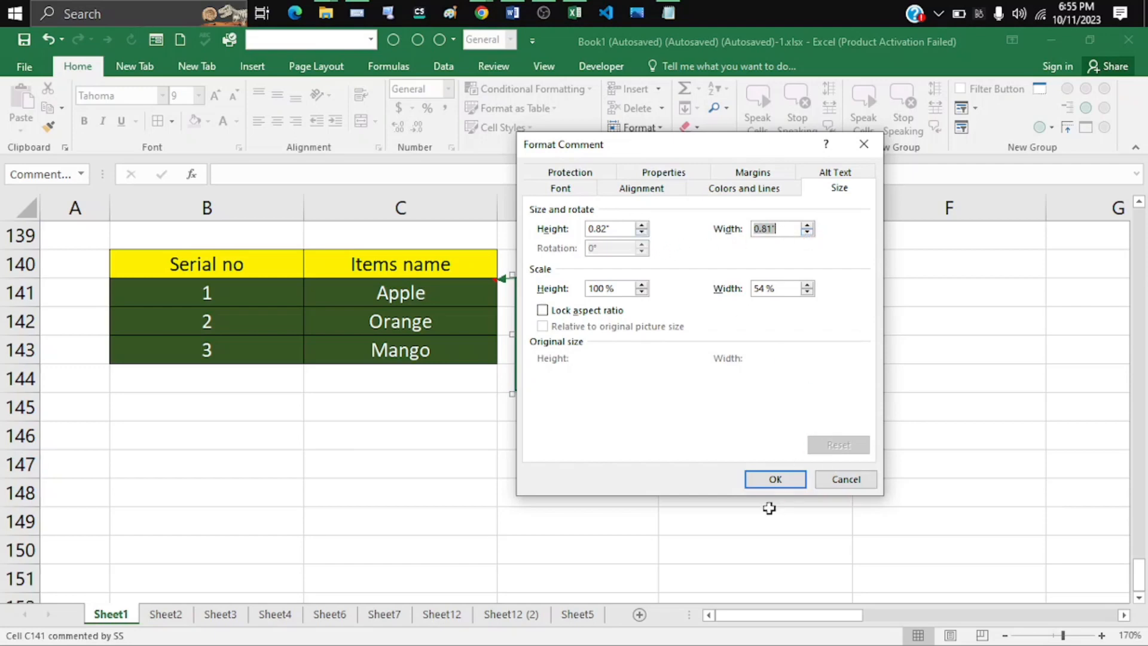
pyautogui.click(777, 482)
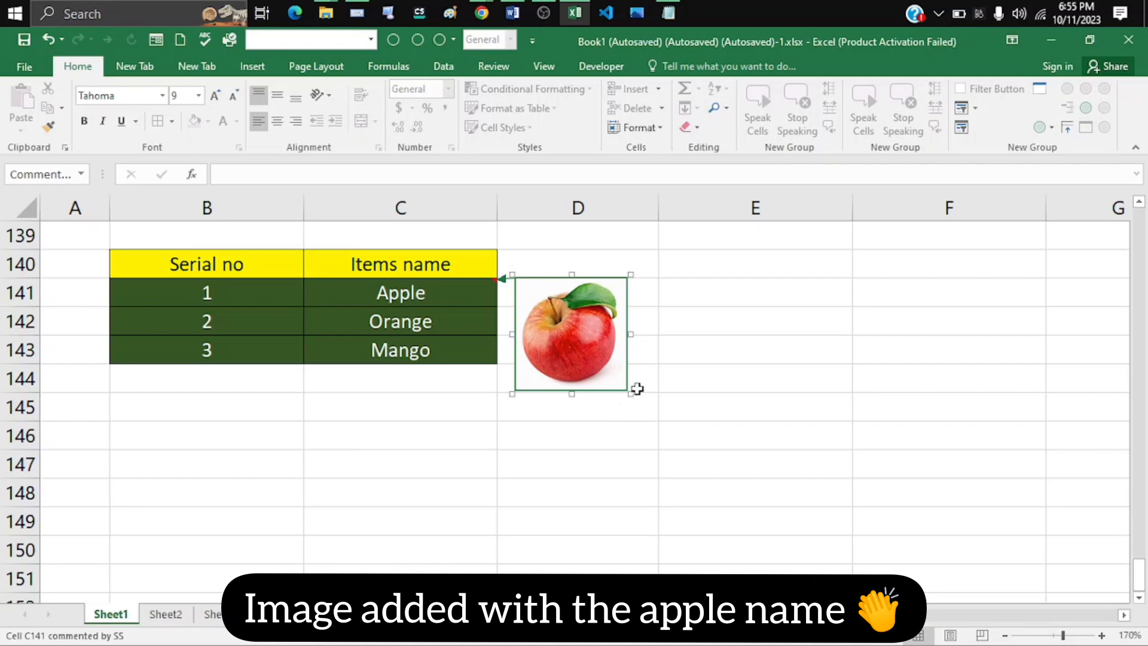
# Step: Resize the apple picture comment freehand to span from about the middle of row 140 to the end of row 143
pyautogui.moveTo(628, 392); pyautogui.dragTo(624, 356)
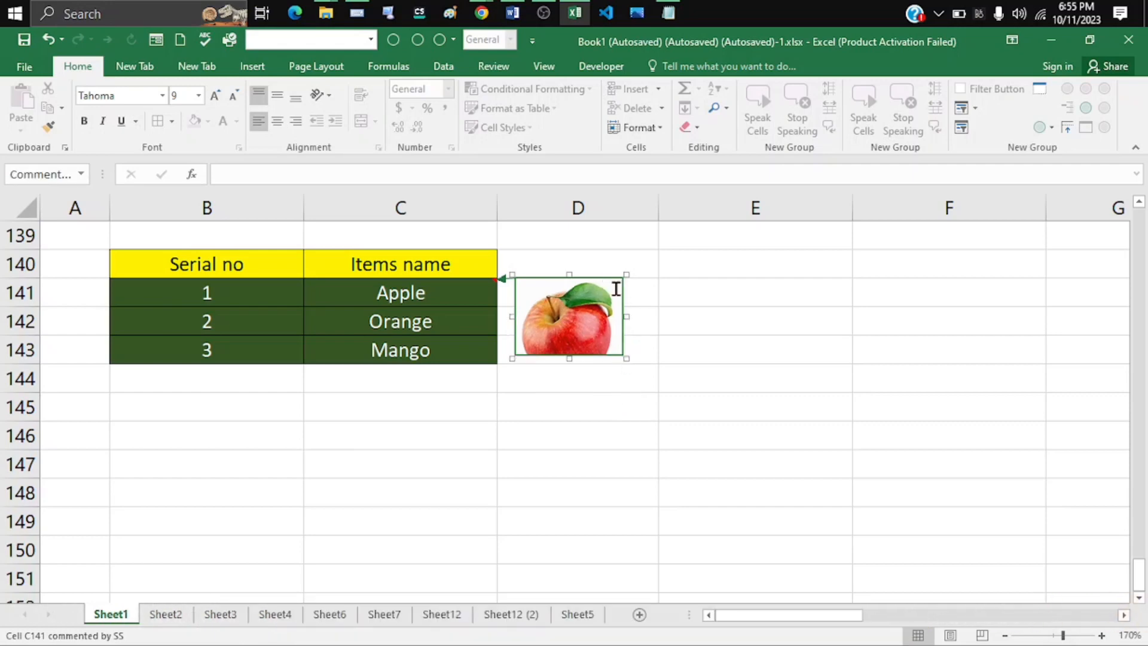
pyautogui.moveTo(627, 276); pyautogui.dragTo(636, 250)
pyautogui.click(474, 289)
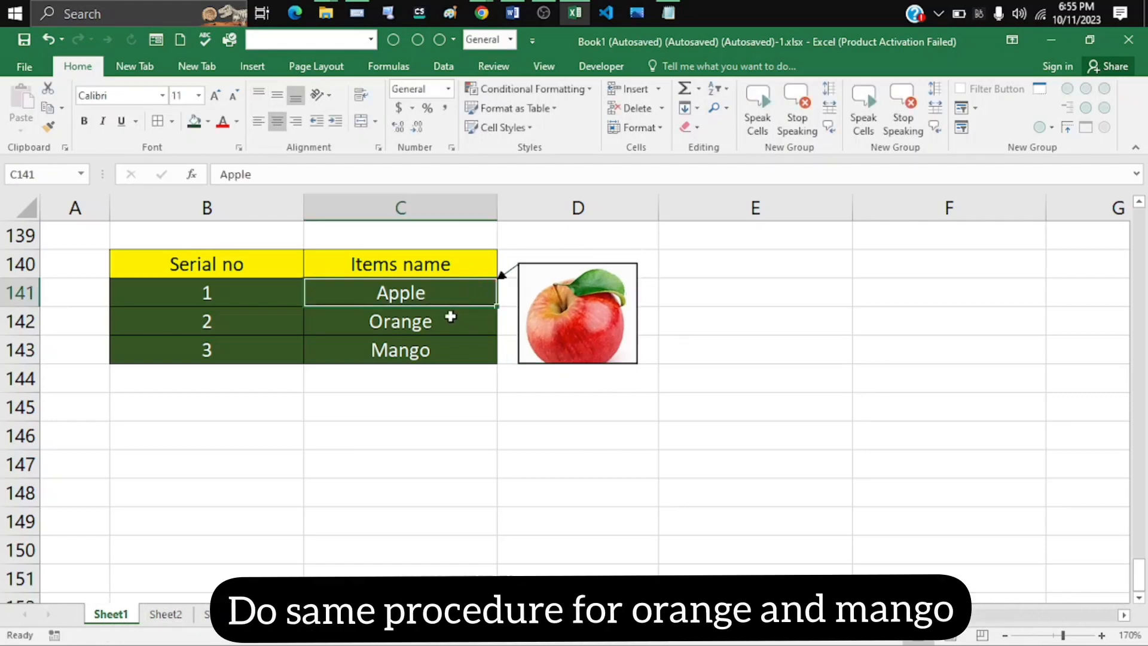
# Step: Insert a comment on the Orange cell C142, clear its default text and move the box to columns D and E
pyautogui.click(447, 323)
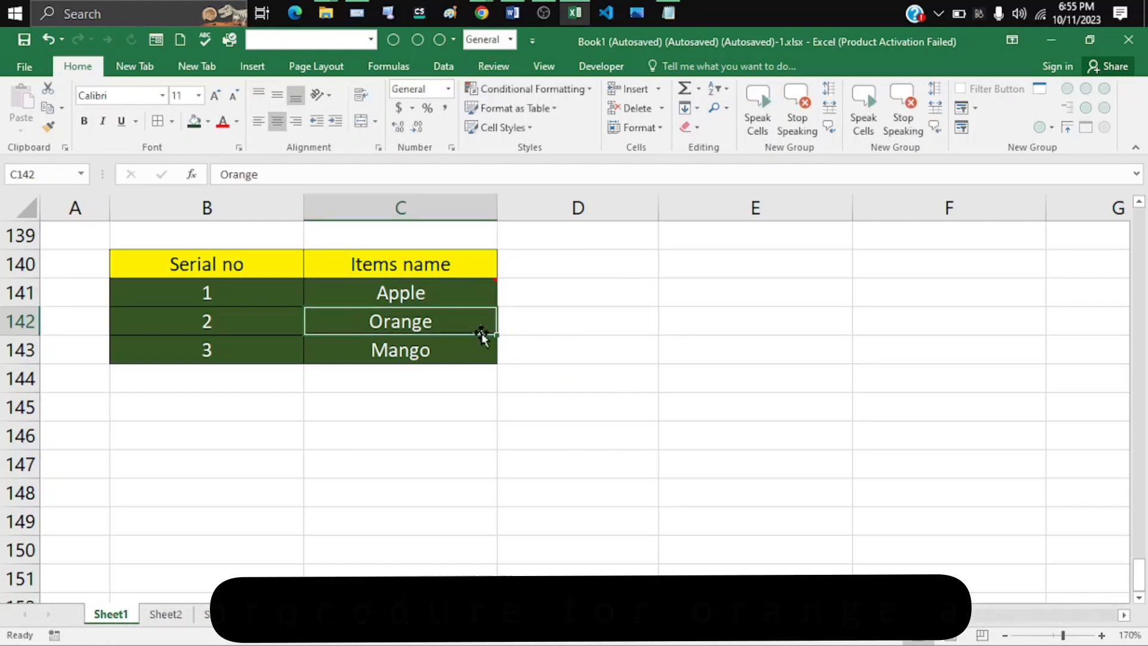
pyautogui.rightClick(479, 332)
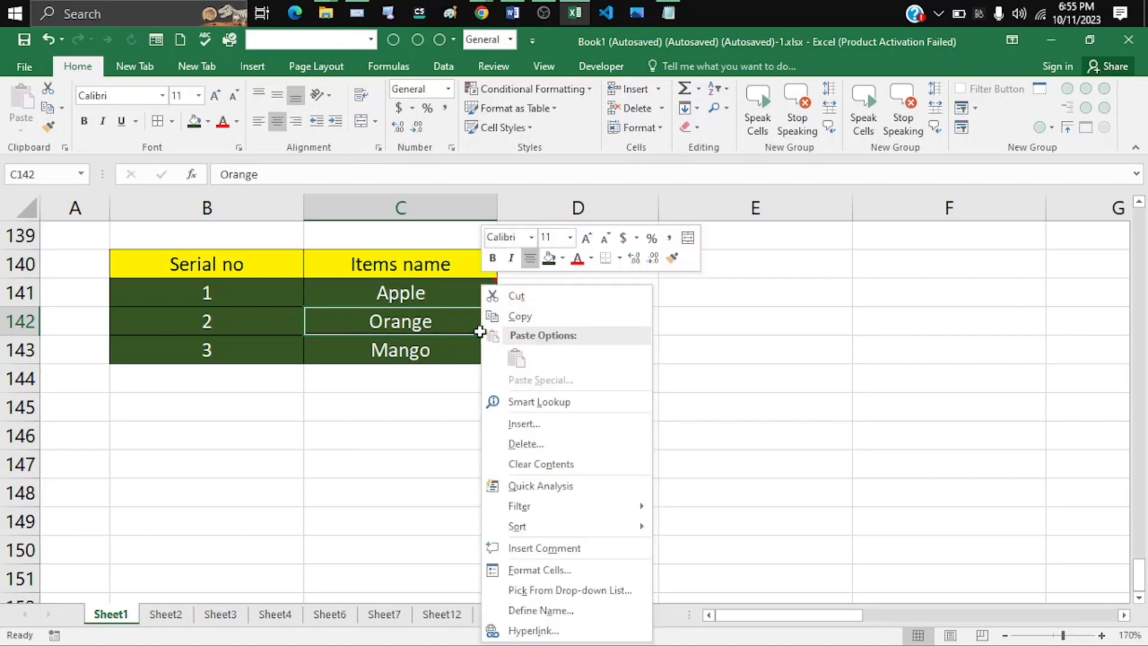
pyautogui.click(542, 547)
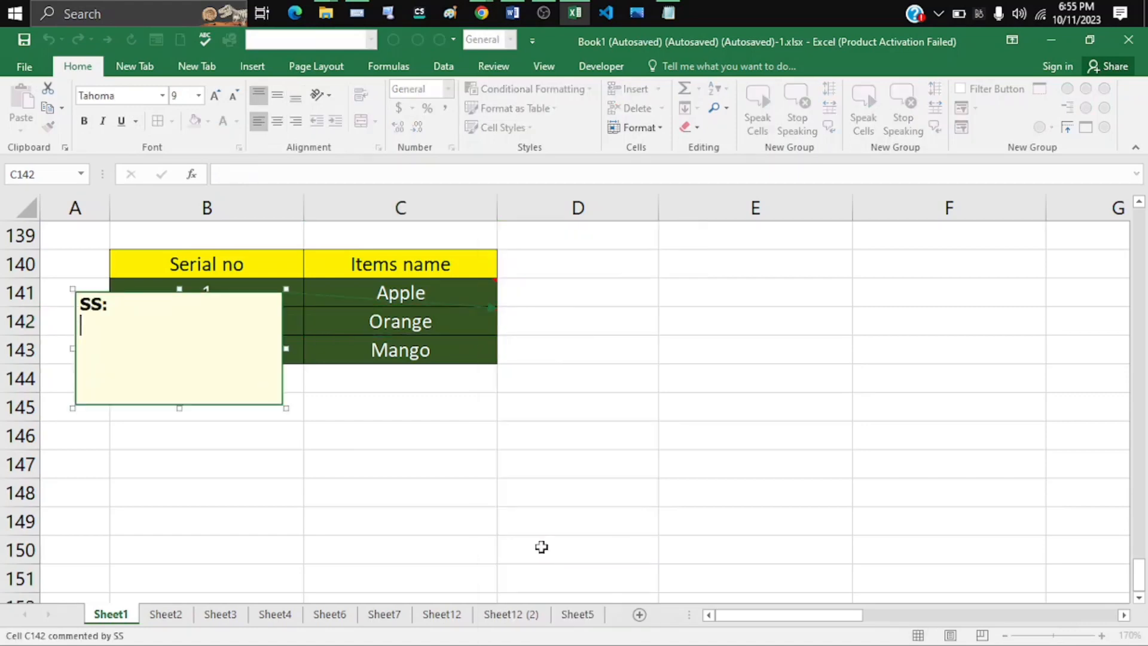
pyautogui.doubleClick(118, 302)
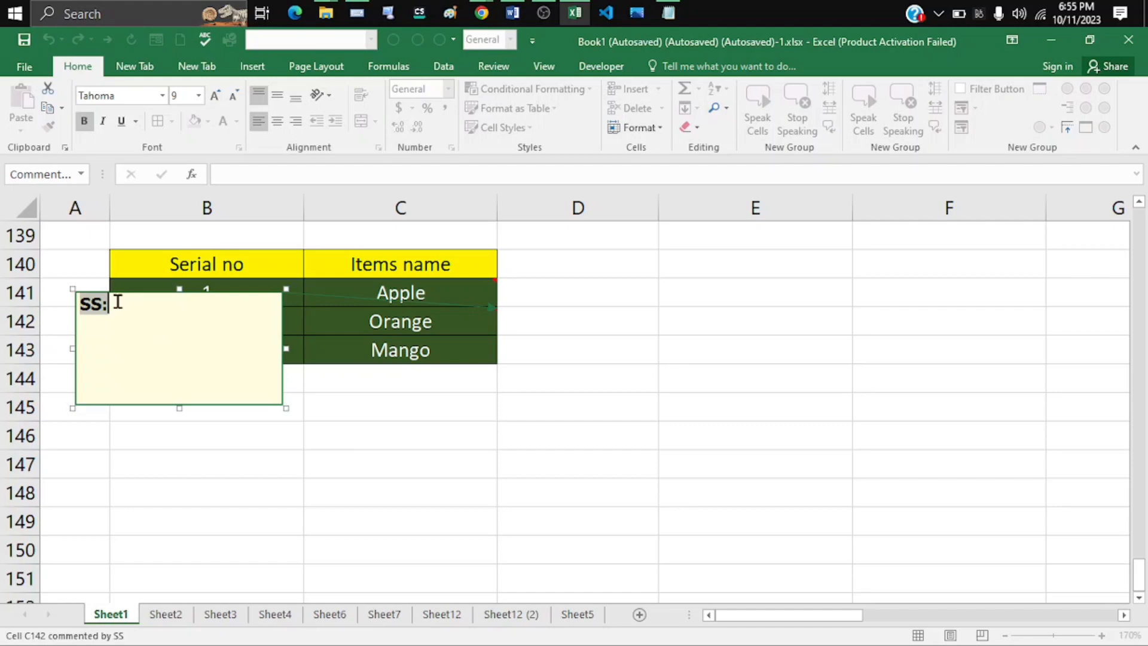
pyautogui.press('BackSpace')
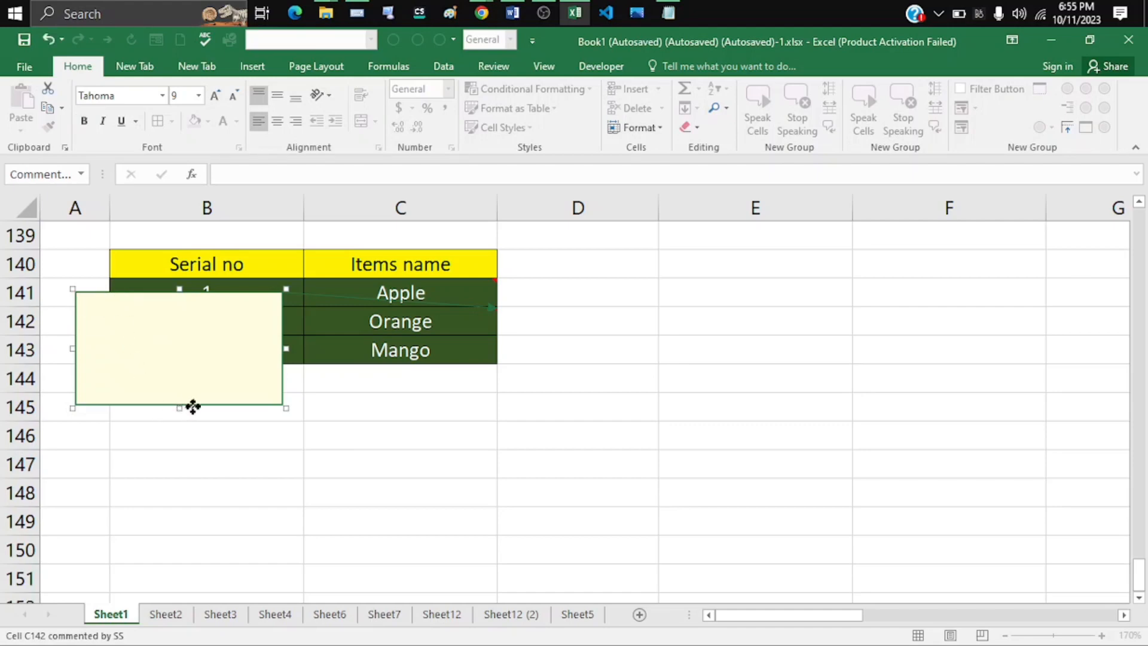
pyautogui.moveTo(187, 409); pyautogui.dragTo(610, 452)
# Step: Fill the Orange comment's background with the picture file th (3).jpeg and apply the comment formatting
pyautogui.rightClick(602, 453)
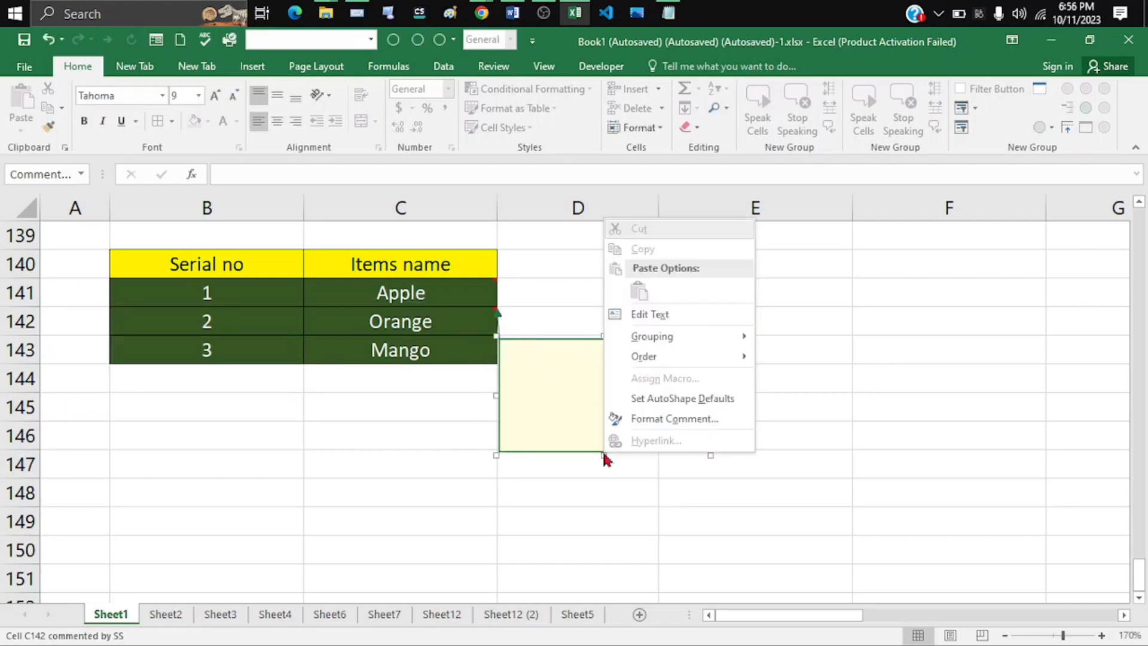
pyautogui.click(625, 415)
pyautogui.click(744, 188)
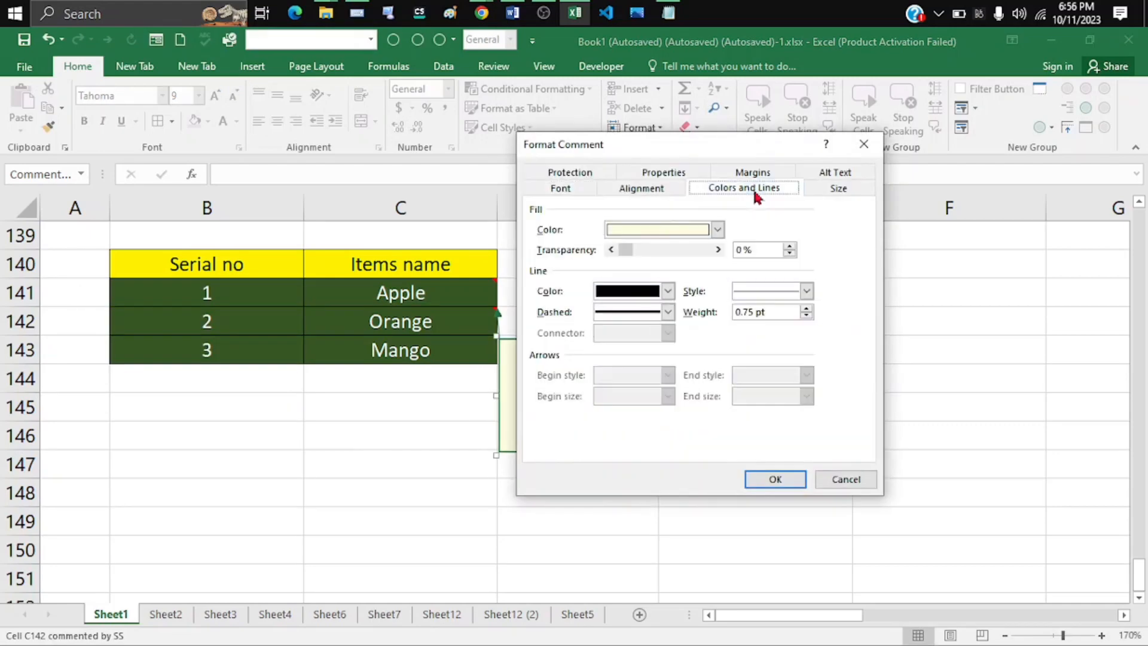
pyautogui.click(719, 229)
pyautogui.click(670, 439)
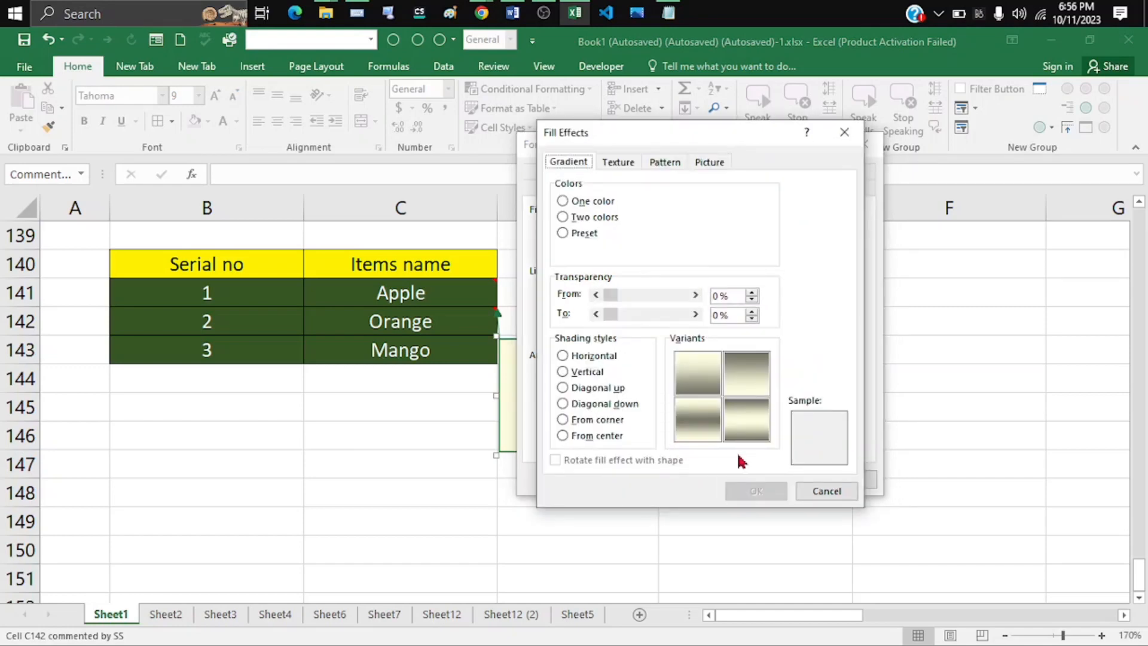
pyautogui.click(724, 160)
pyautogui.click(733, 364)
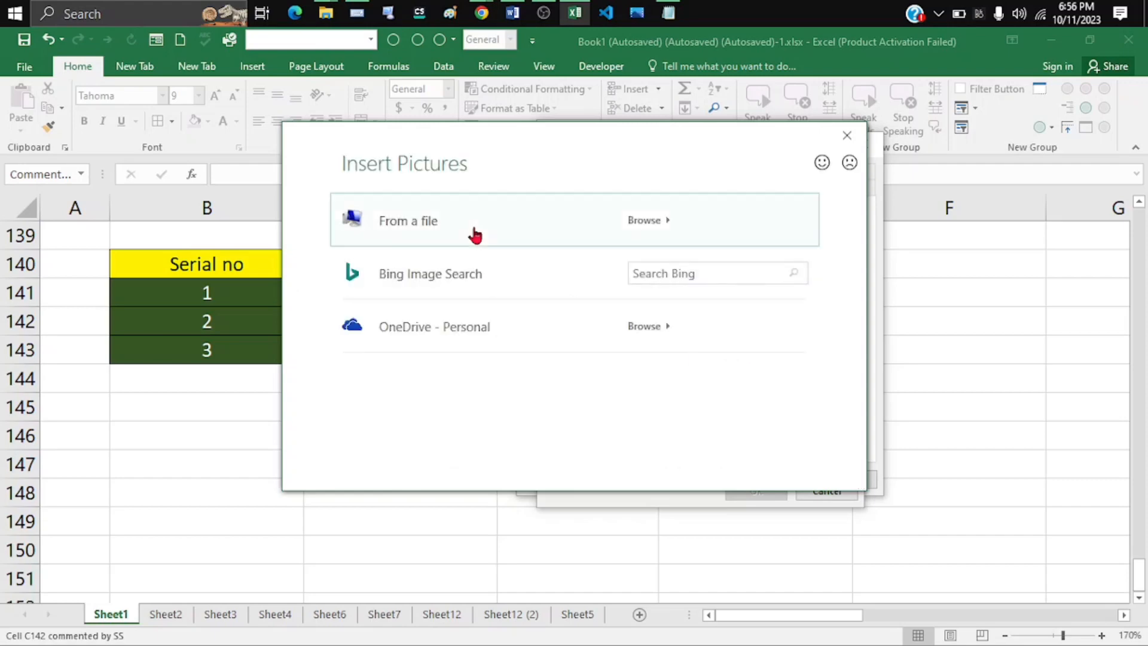
pyautogui.click(477, 232)
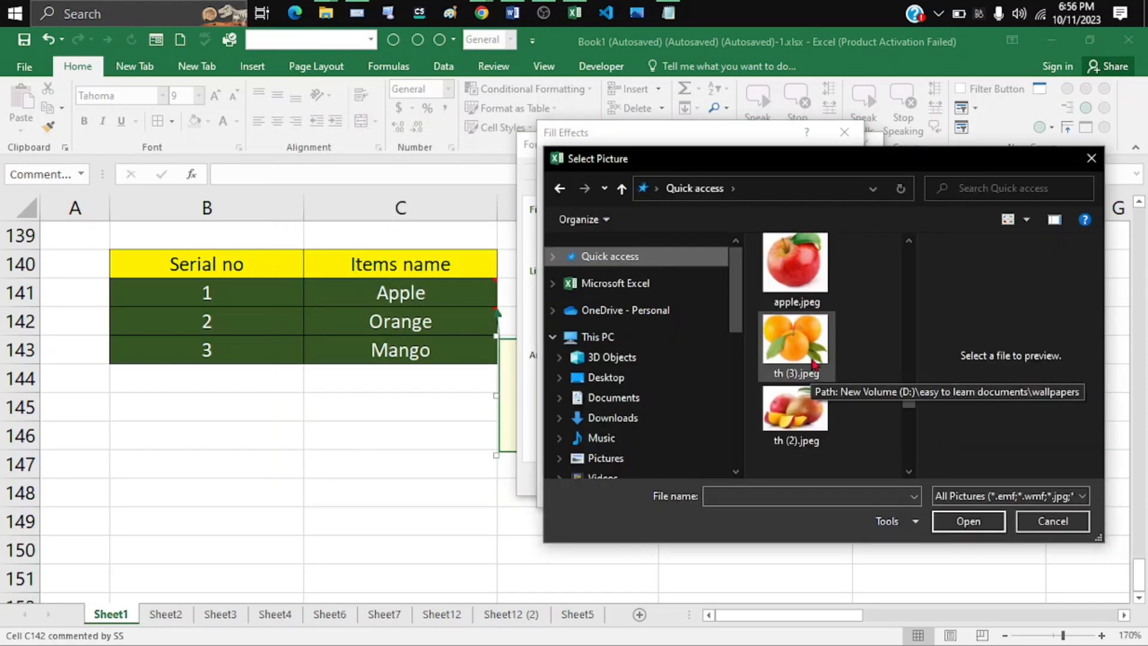
pyautogui.click(798, 341)
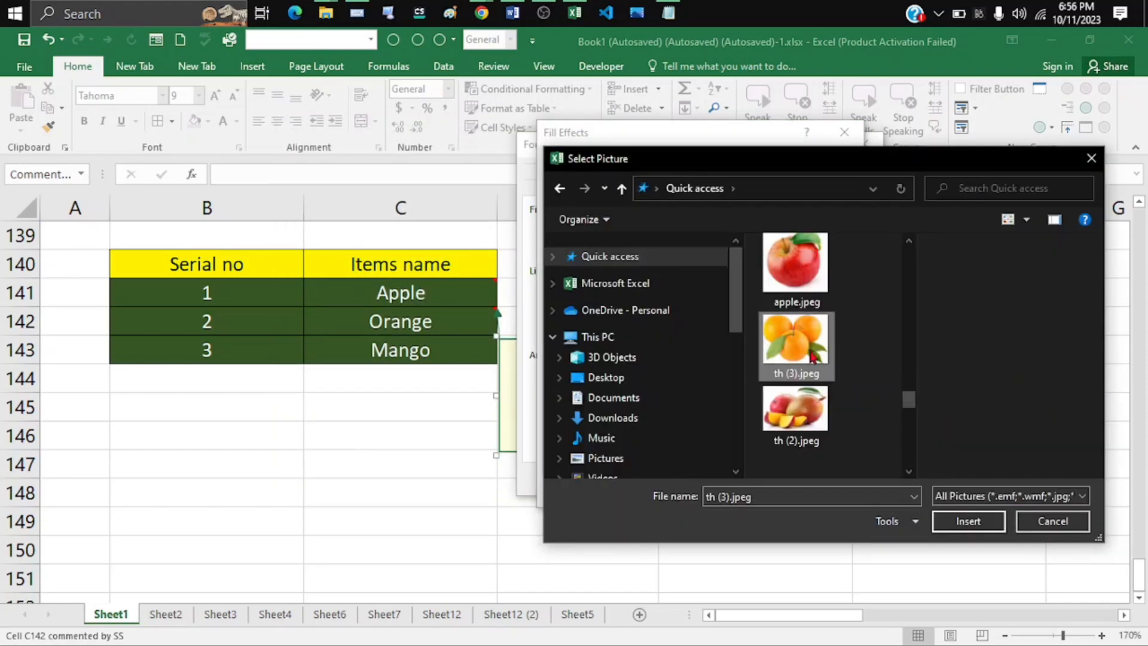
pyautogui.click(963, 522)
pyautogui.click(772, 493)
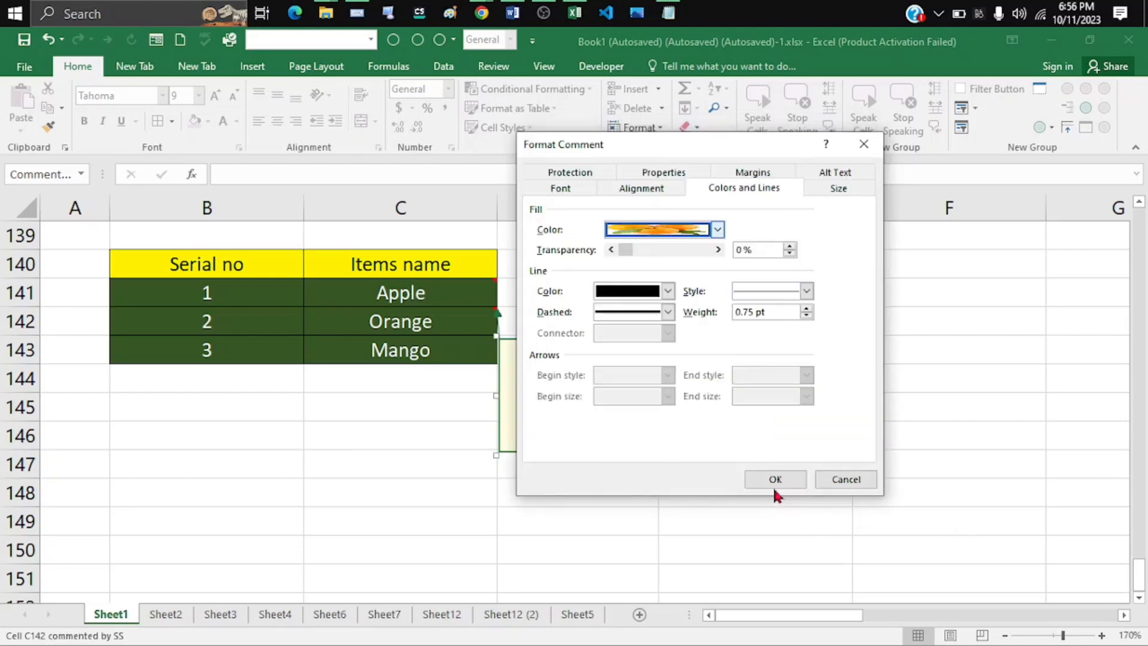
pyautogui.click(773, 482)
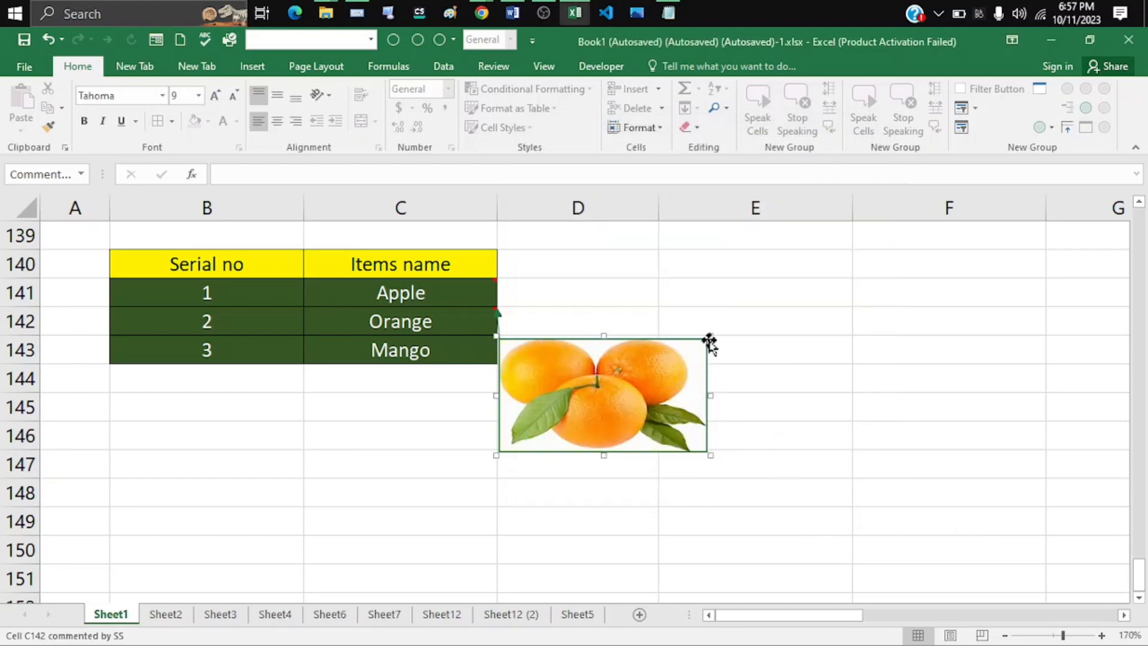
# Step: Shrink the orange picture comment, place it beside the Orange row outside the table, and finish editing it
pyautogui.moveTo(711, 336); pyautogui.dragTo(656, 376)
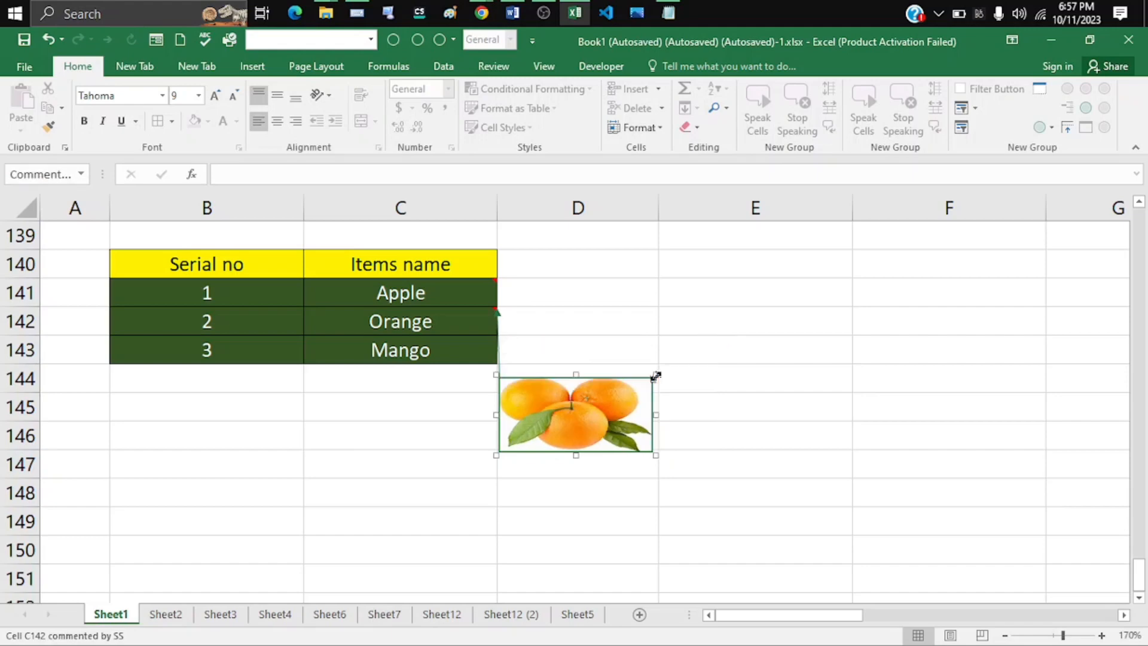
pyautogui.moveTo(654, 449); pyautogui.dragTo(682, 379)
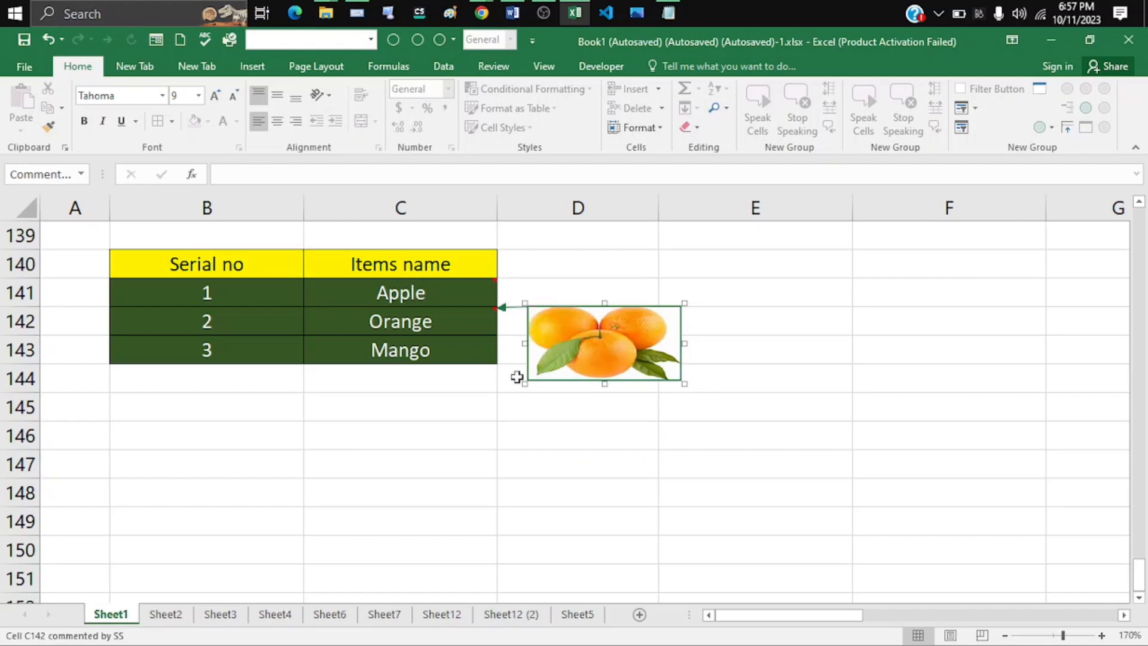
pyautogui.moveTo(604, 383); pyautogui.dragTo(758, 387)
pyautogui.press('Escape')
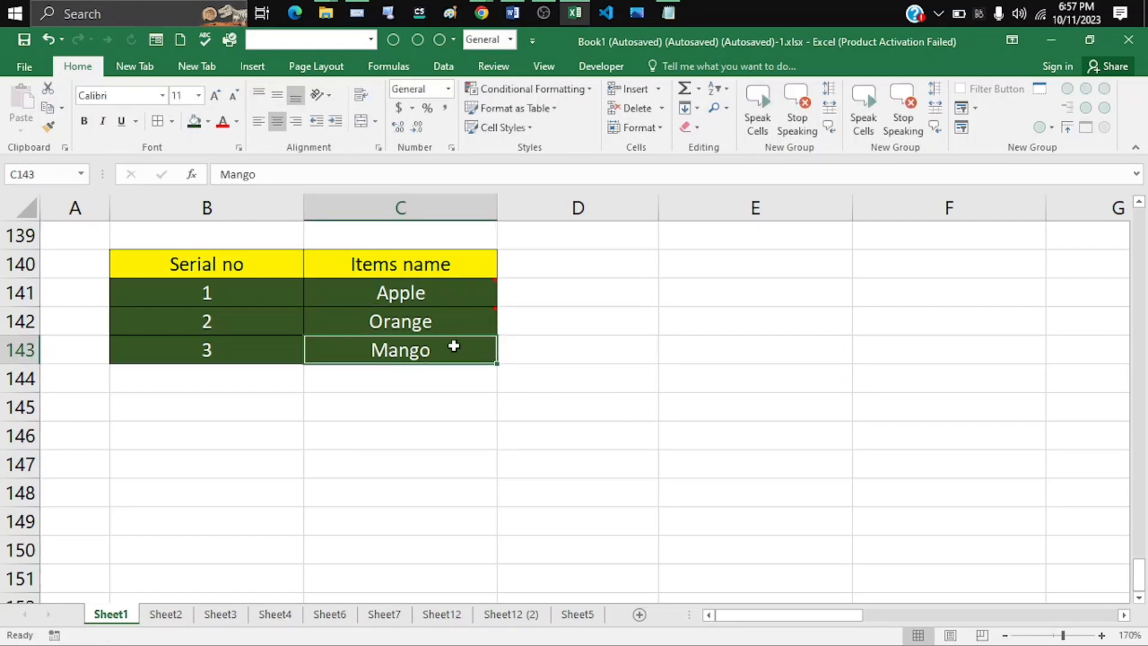
# Step: Insert a comment on the Mango cell C143 and clear its default text
pyautogui.rightClick(454, 344)
pyautogui.click(526, 548)
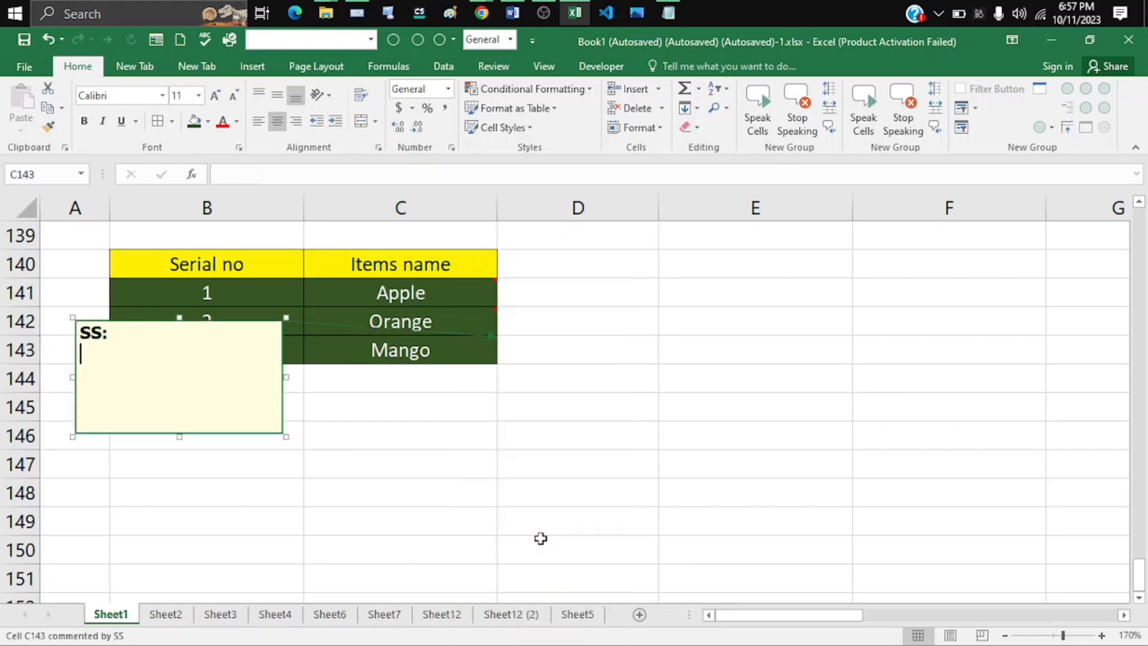
pyautogui.moveTo(141, 332); pyautogui.dragTo(58, 333)
pyautogui.press('BackSpace')
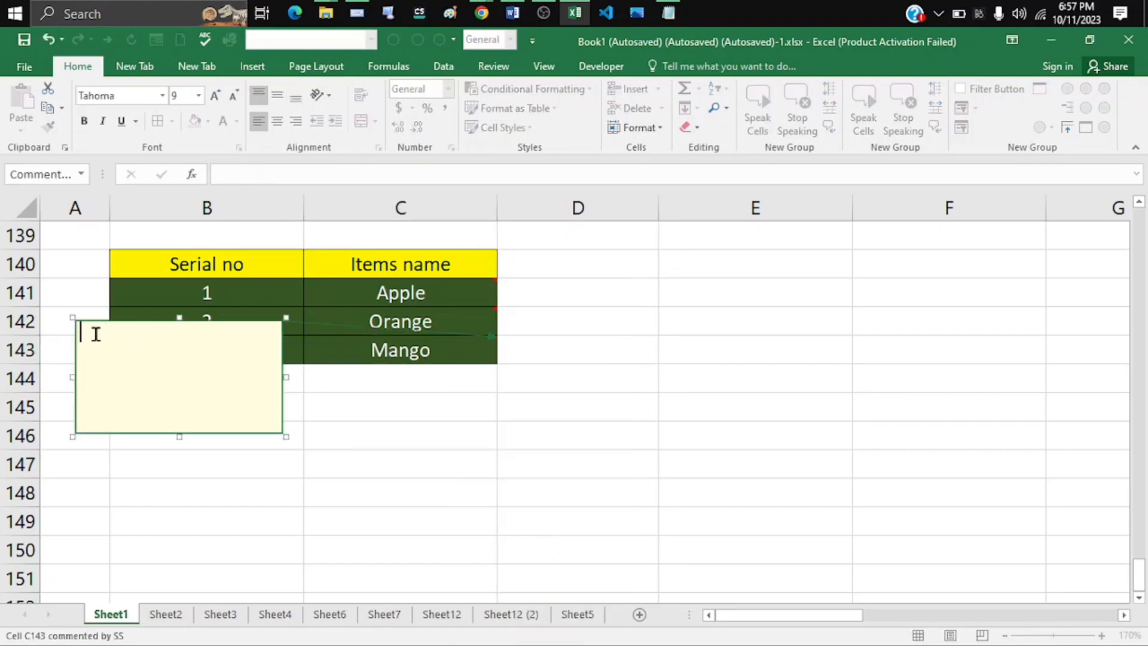
# Step: Fill the Mango comment's background with the mango picture from a local file and apply the comment formatting
pyautogui.rightClick(181, 433)
pyautogui.click(201, 399)
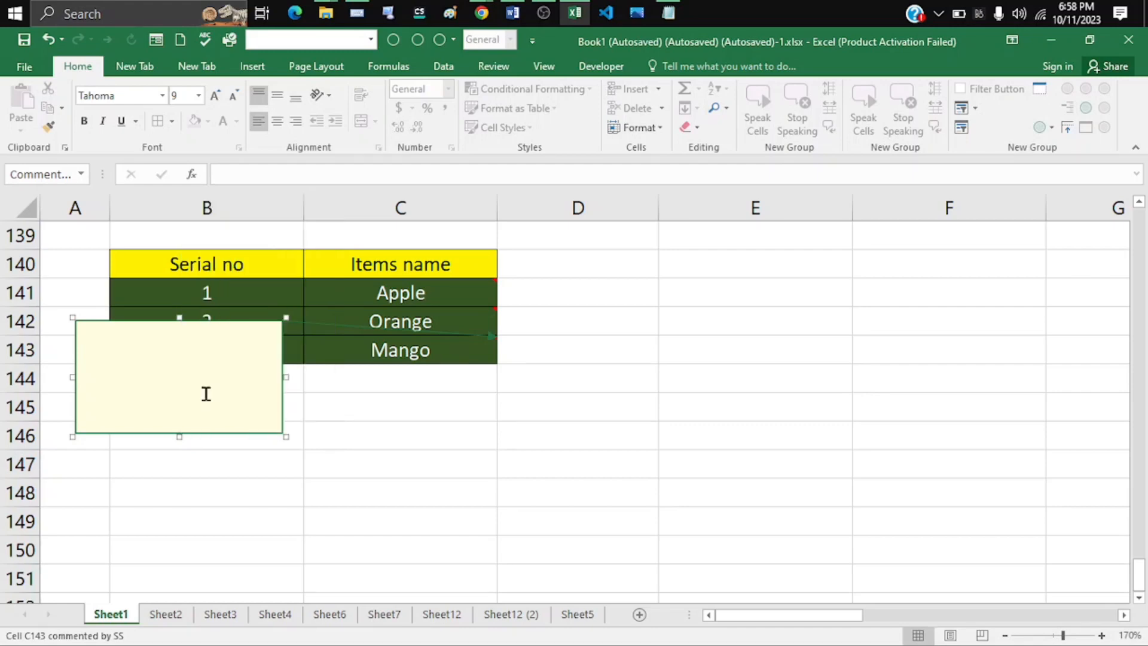
pyautogui.click(718, 229)
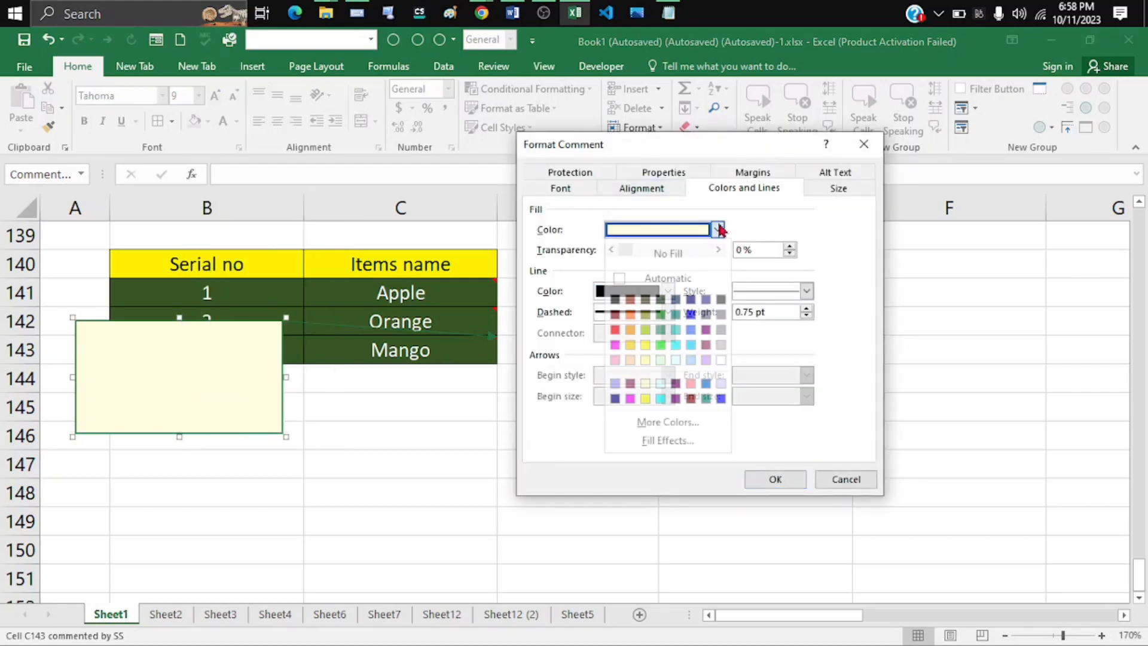
pyautogui.click(677, 441)
pyautogui.click(717, 163)
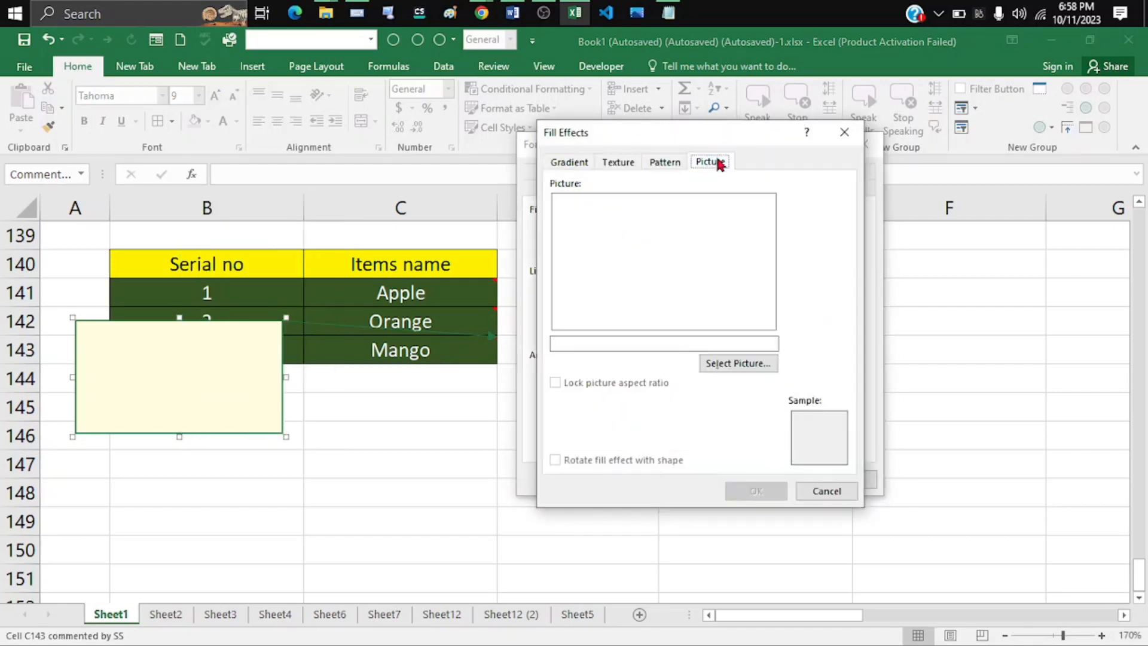
pyautogui.click(739, 366)
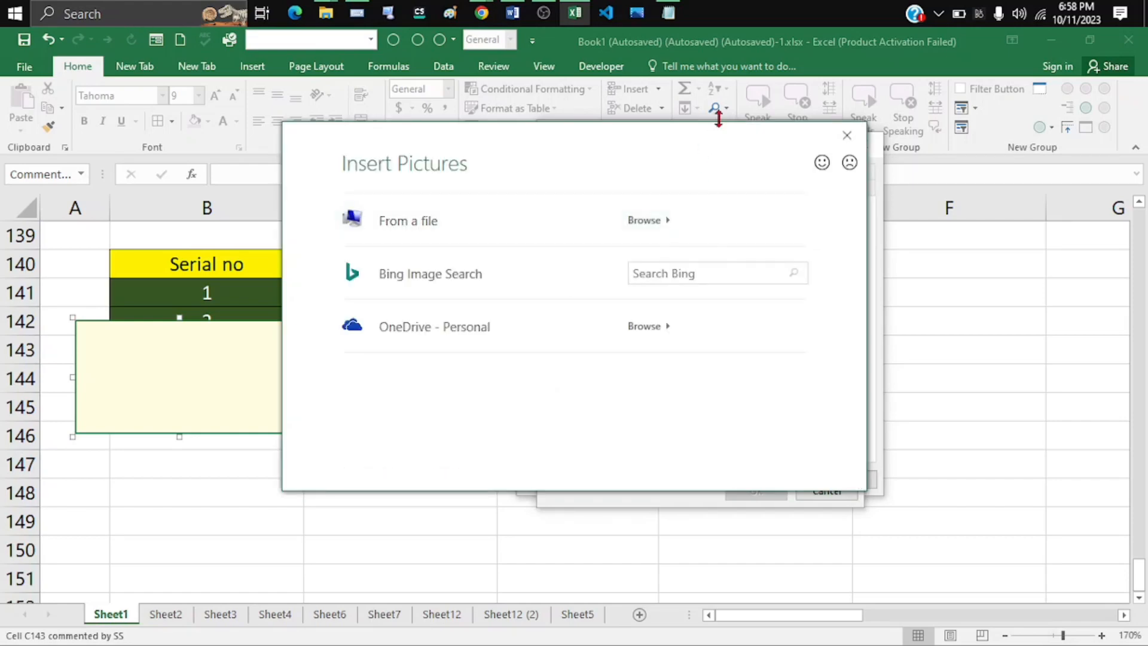
pyautogui.click(587, 219)
pyautogui.click(969, 522)
pyautogui.click(776, 488)
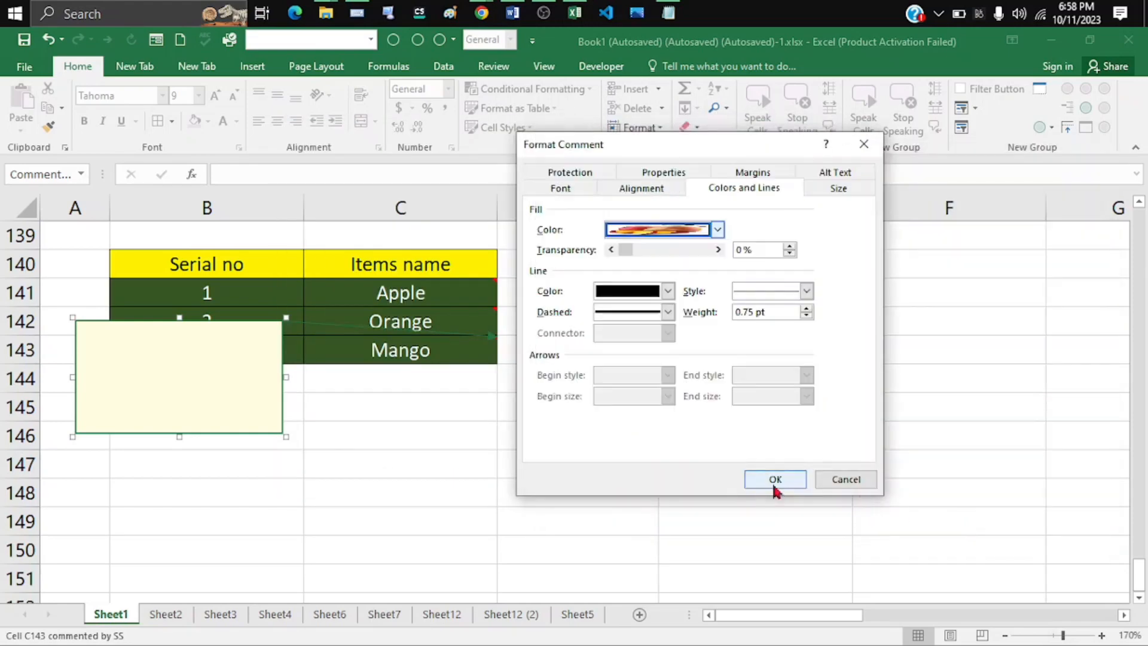
pyautogui.click(775, 481)
# Step: Move the mango picture comment outside the table to columns D and E and finish editing it
pyautogui.moveTo(281, 434); pyautogui.dragTo(736, 467)
pyautogui.click(443, 297)
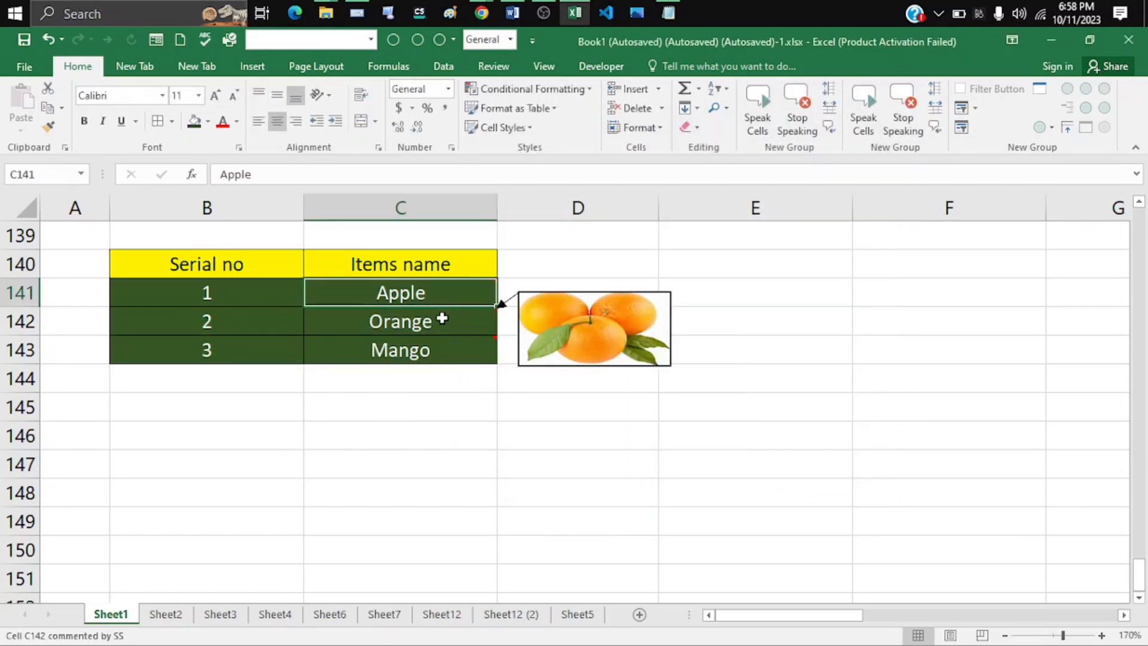
# Step: Check the pop-up pictures of the Mango, Orange and Apple cells in turn
pyautogui.click(447, 349)
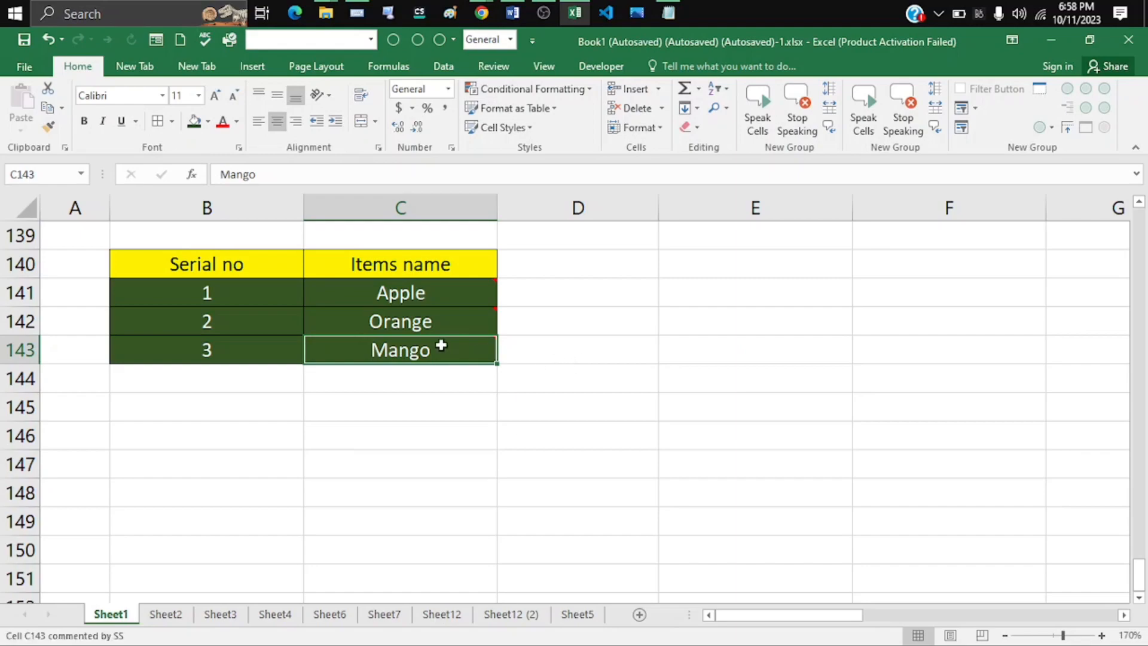
pyautogui.moveTo(442, 323)
pyautogui.moveTo(442, 302)
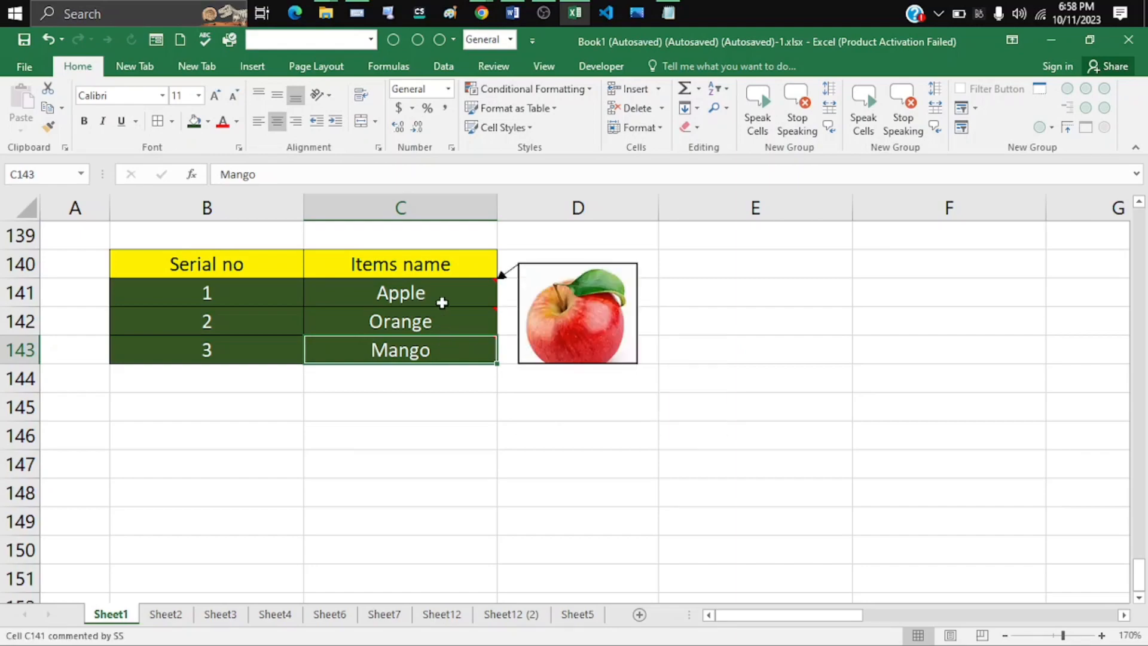